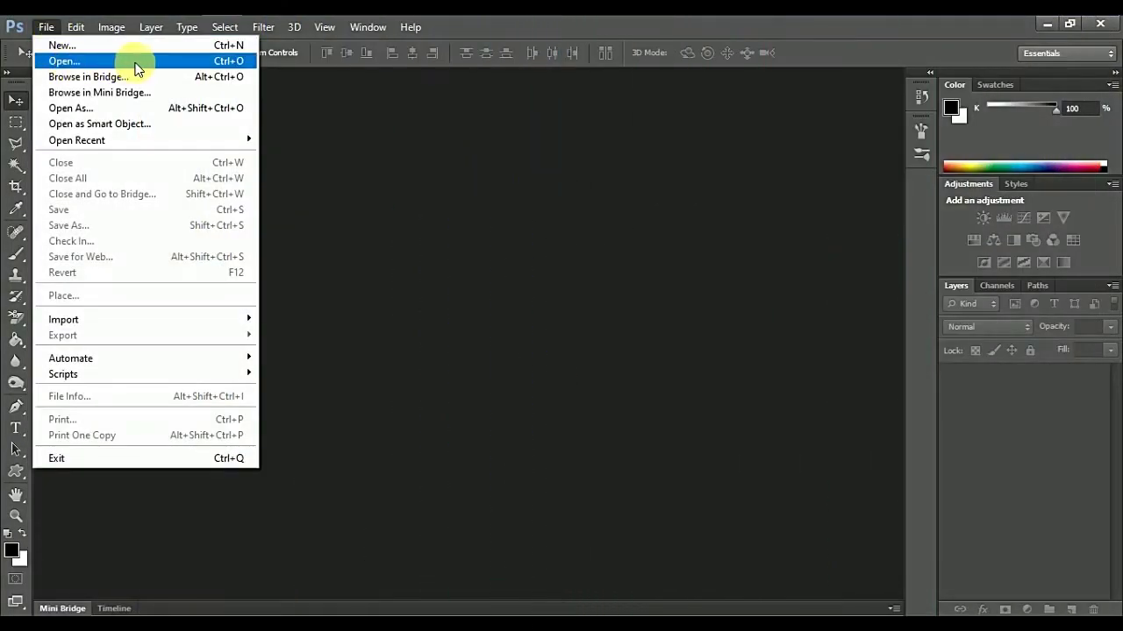
Open the motorbike photo 12.jpg and zoom it to fill the window height
{"action": "left_click", "coordinate": [131, 60]}
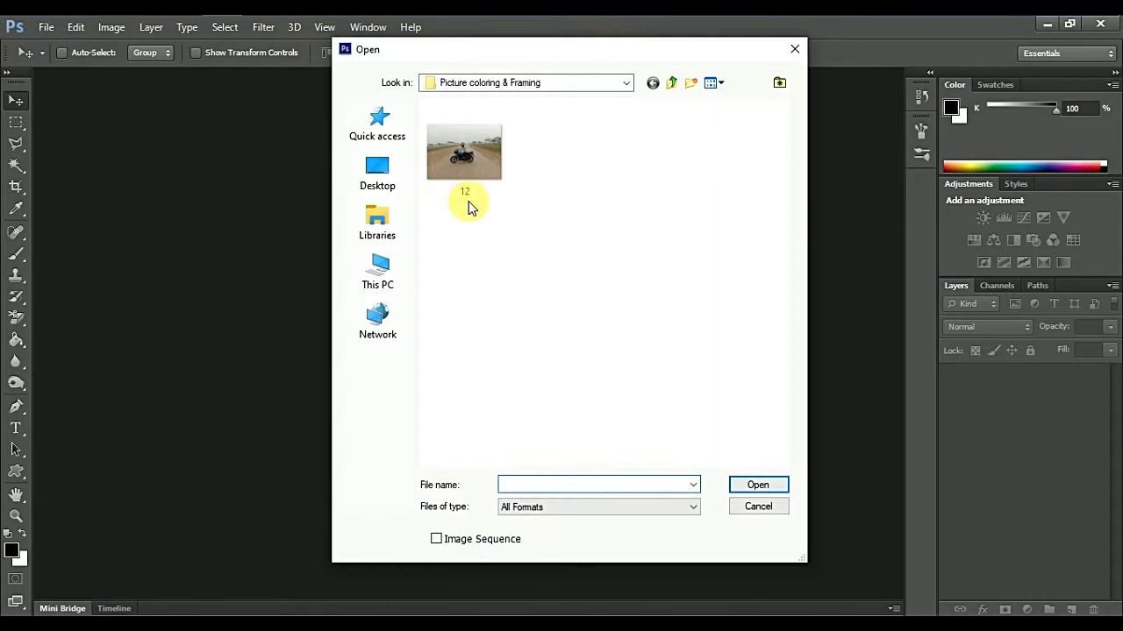
{"action": "left_click", "coordinate": [468, 164]}
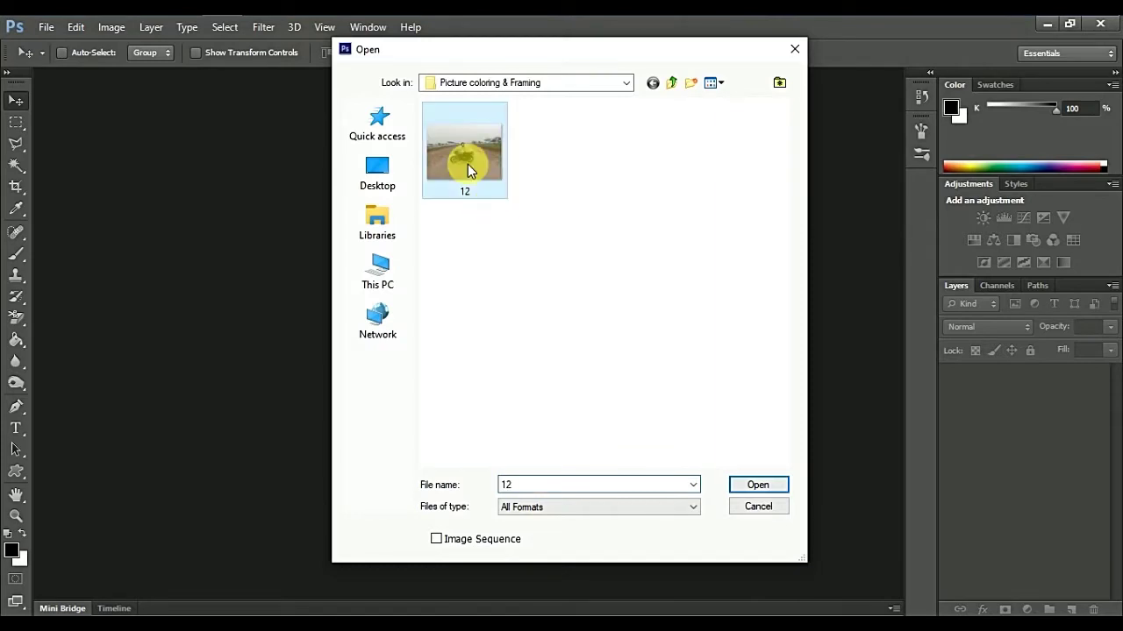
{"action": "left_click", "coordinate": [759, 485]}
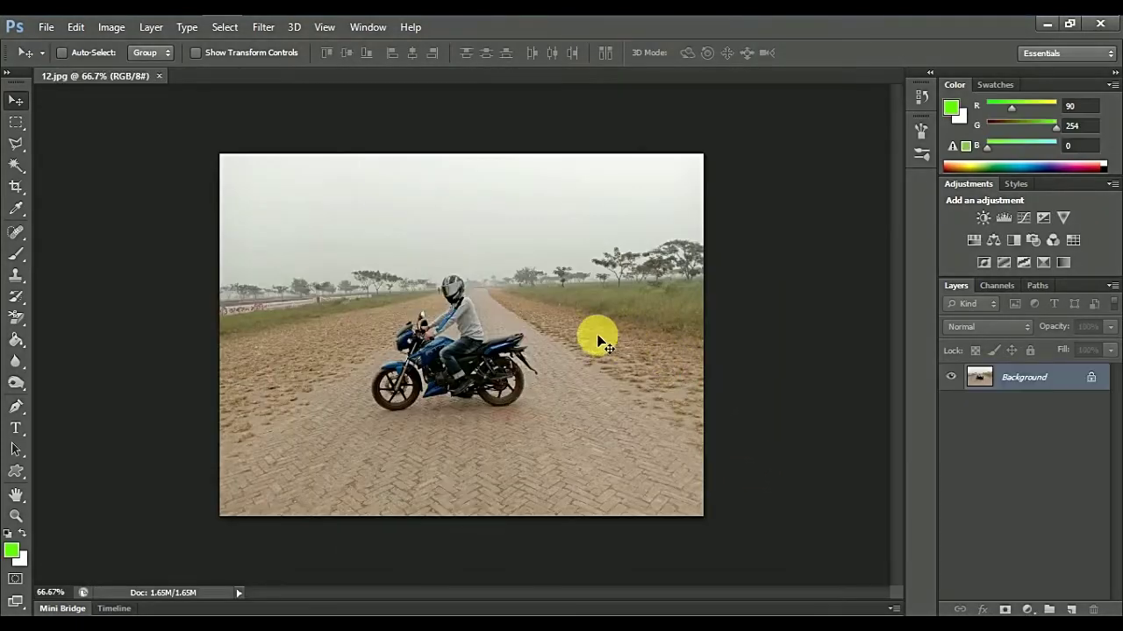
{"action": "key", "text": "ctrl+0"}
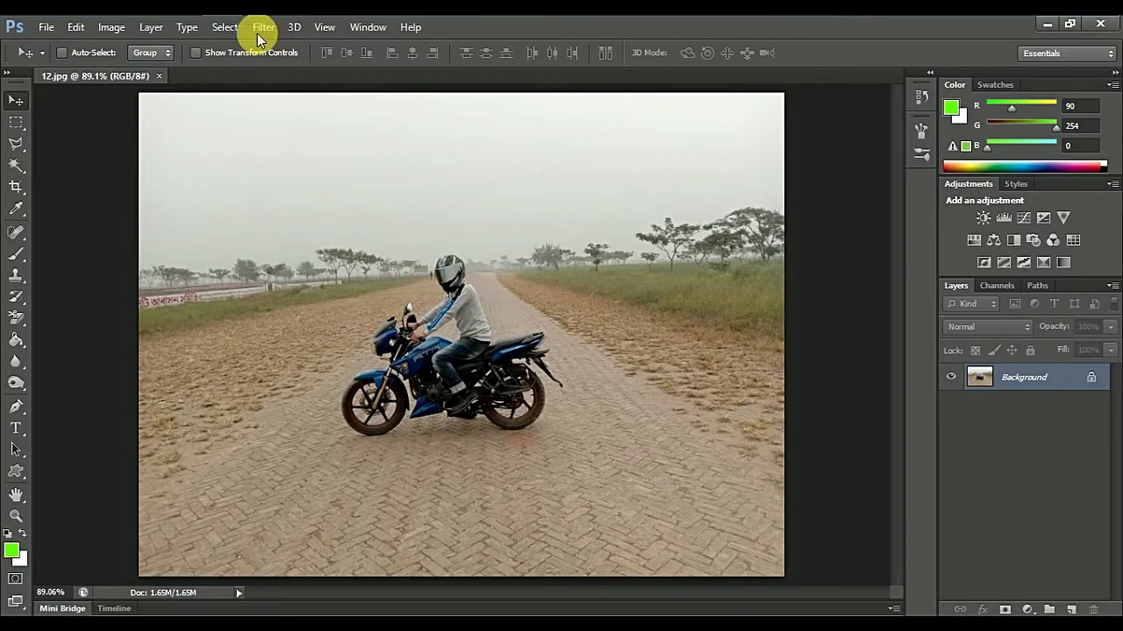
Apply Levels using a bright hazy-sky spot as the white point
{"action": "left_click", "coordinate": [117, 33]}
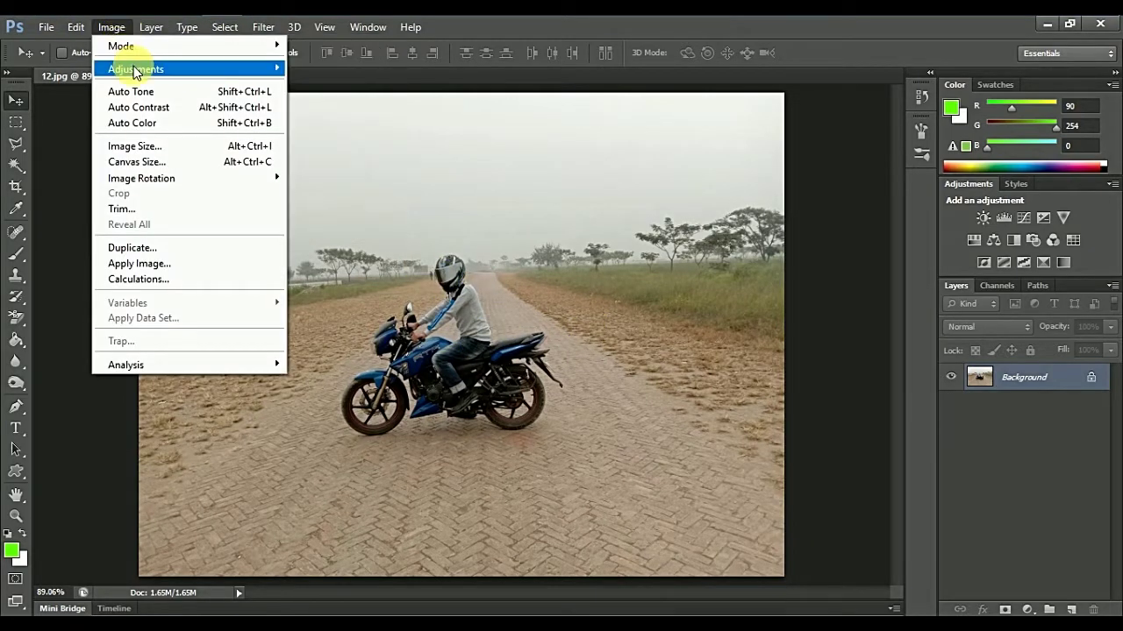
{"action": "mouse_move", "coordinate": [136, 68]}
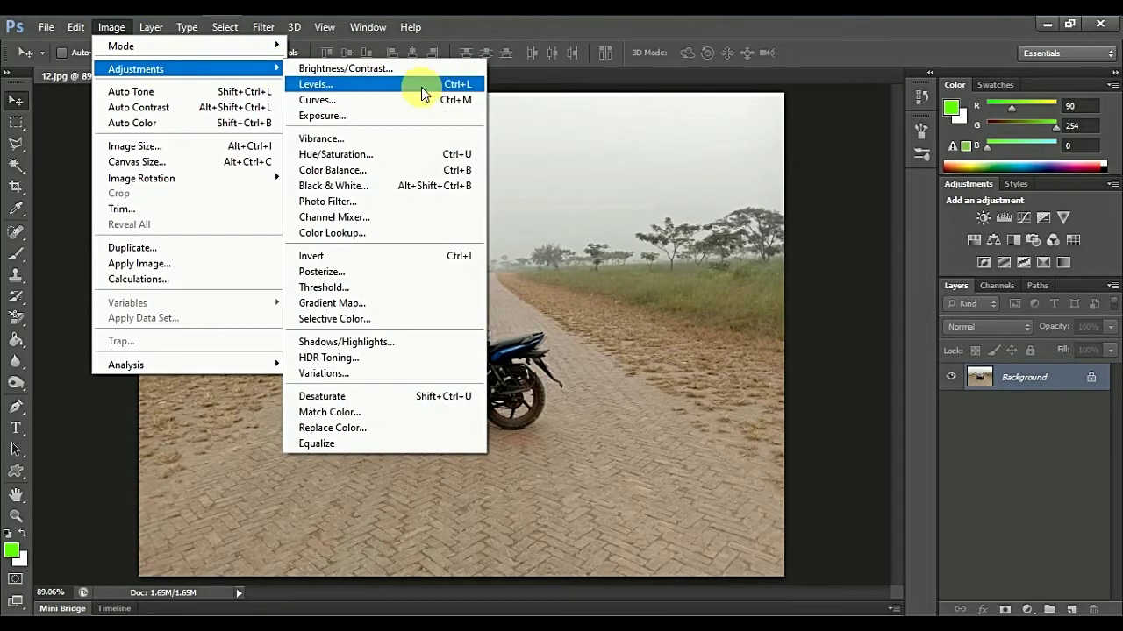
{"action": "left_click", "coordinate": [444, 83]}
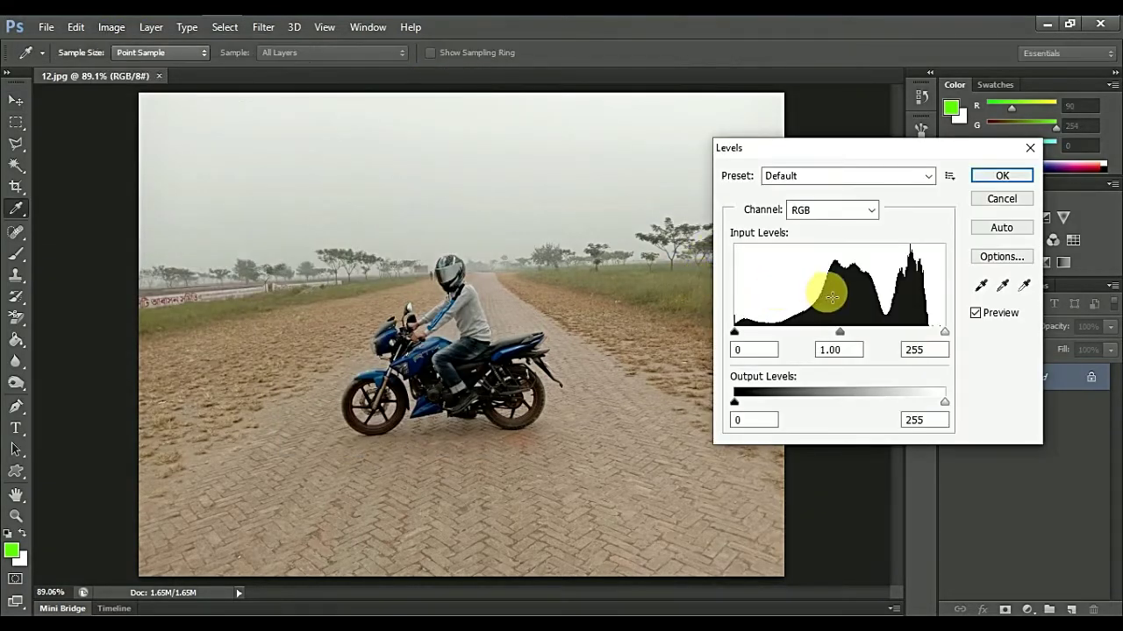
{"action": "left_click", "coordinate": [1024, 286]}
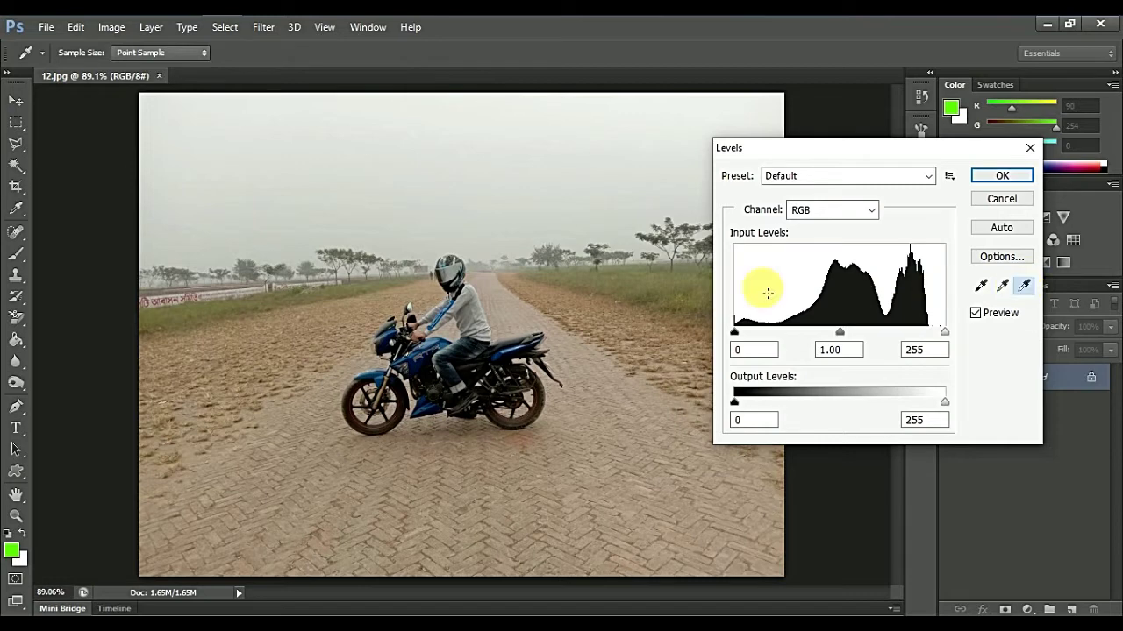
{"action": "left_click", "coordinate": [497, 246]}
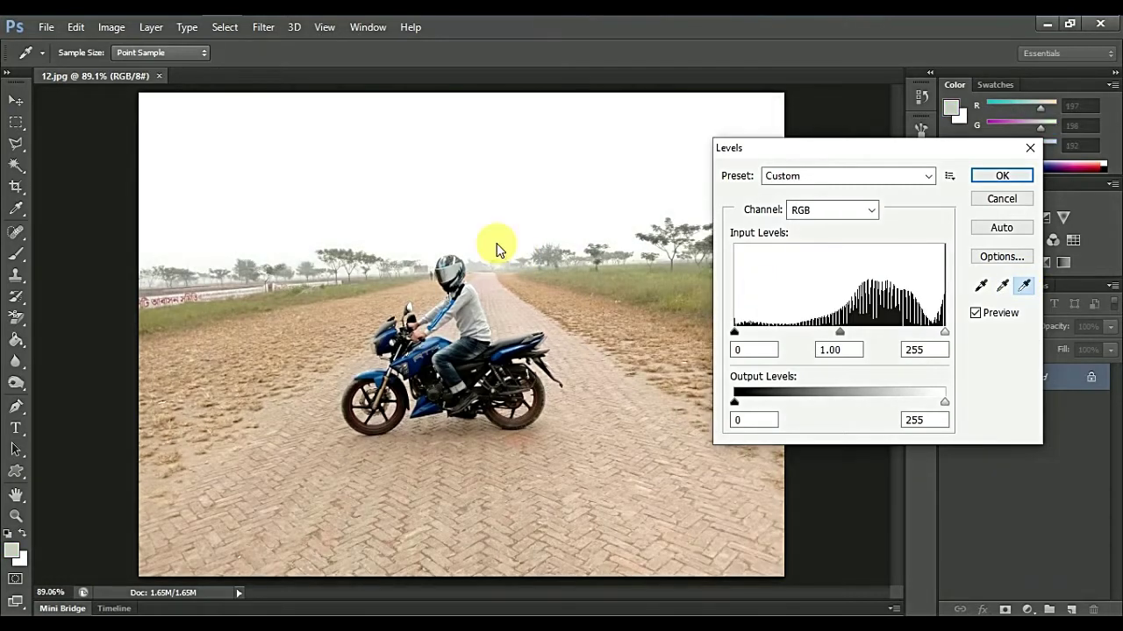
{"action": "left_click", "coordinate": [484, 252]}
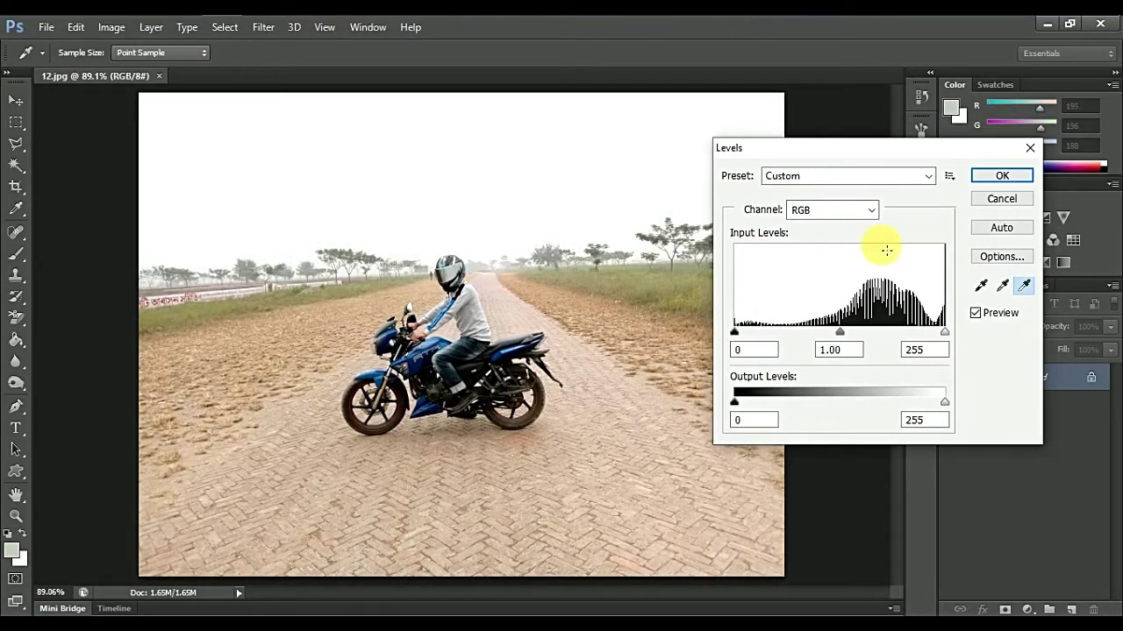
{"action": "left_click", "coordinate": [999, 180]}
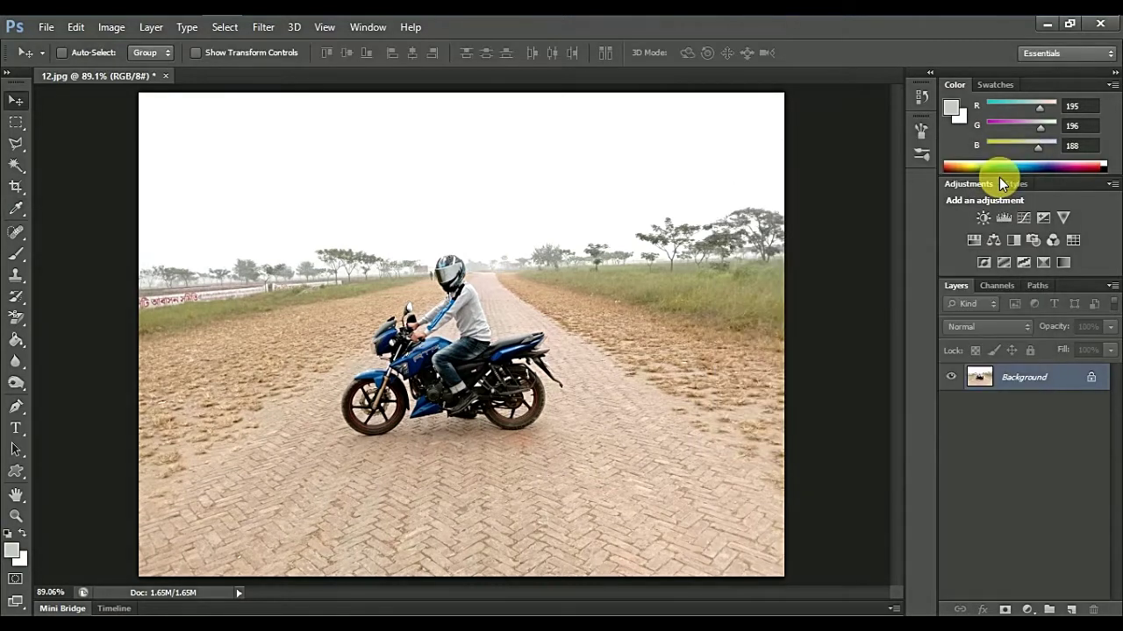
Apply Oil Paint with Cleanliness 1.5, Scale 0.64, Angular Direction 18 and Shine 0
{"action": "left_click", "coordinate": [265, 28]}
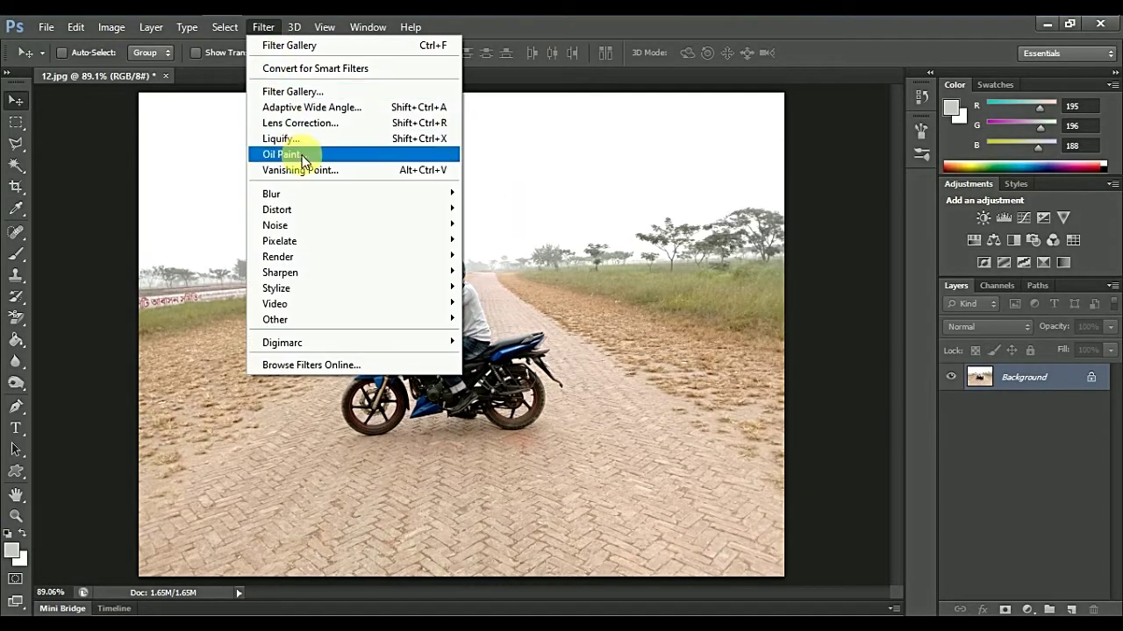
{"action": "left_click", "coordinate": [336, 153]}
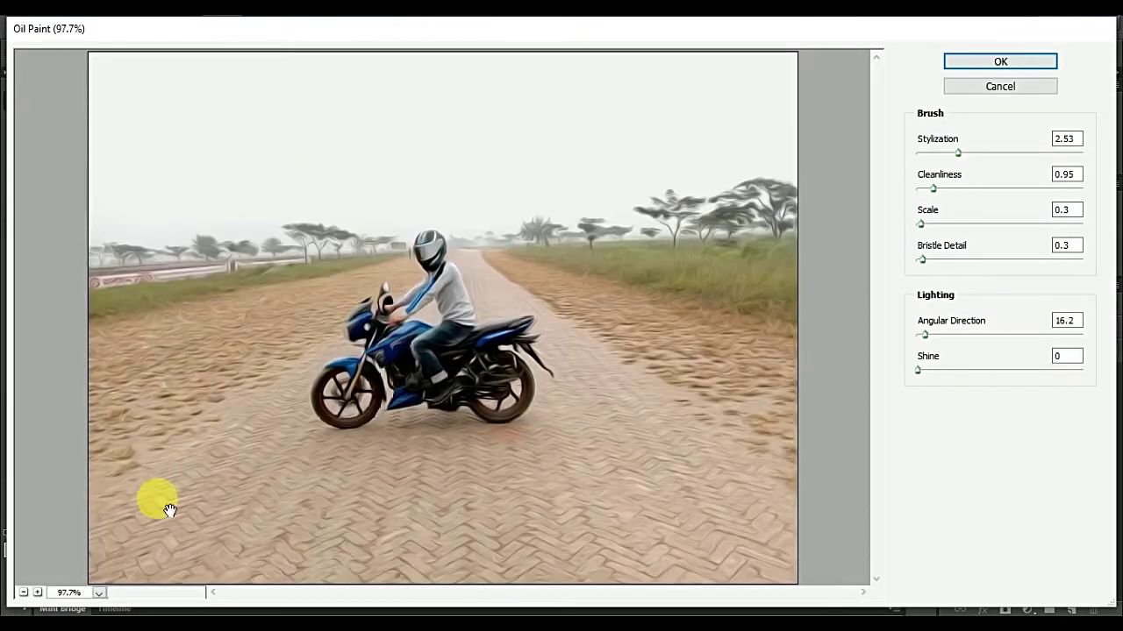
{"action": "left_click", "coordinate": [37, 593]}
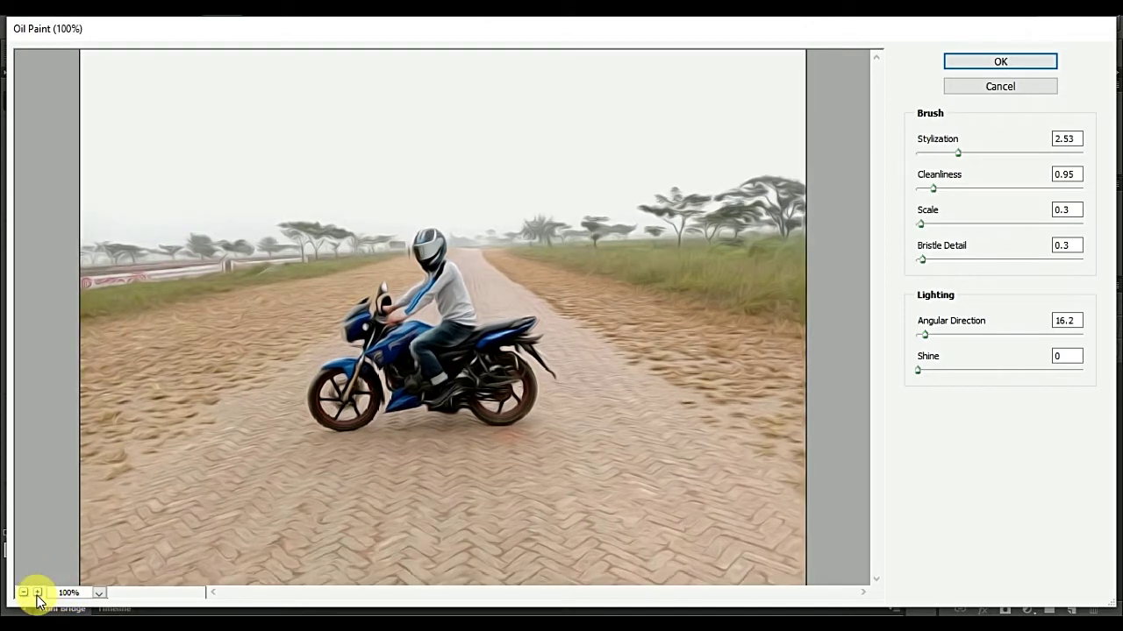
{"action": "left_click", "coordinate": [37, 593]}
{"action": "left_click", "coordinate": [37, 593]}
{"action": "left_click_drag", "start_coordinate": [439, 313], "coordinate": [526, 366]}
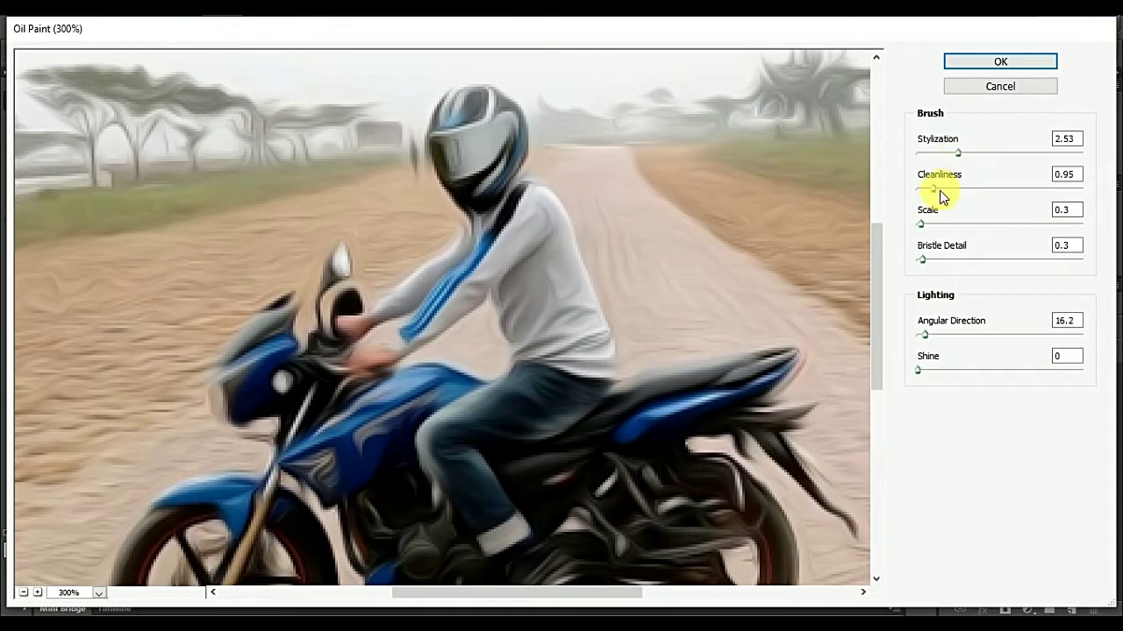
{"action": "left_click", "coordinate": [938, 189]}
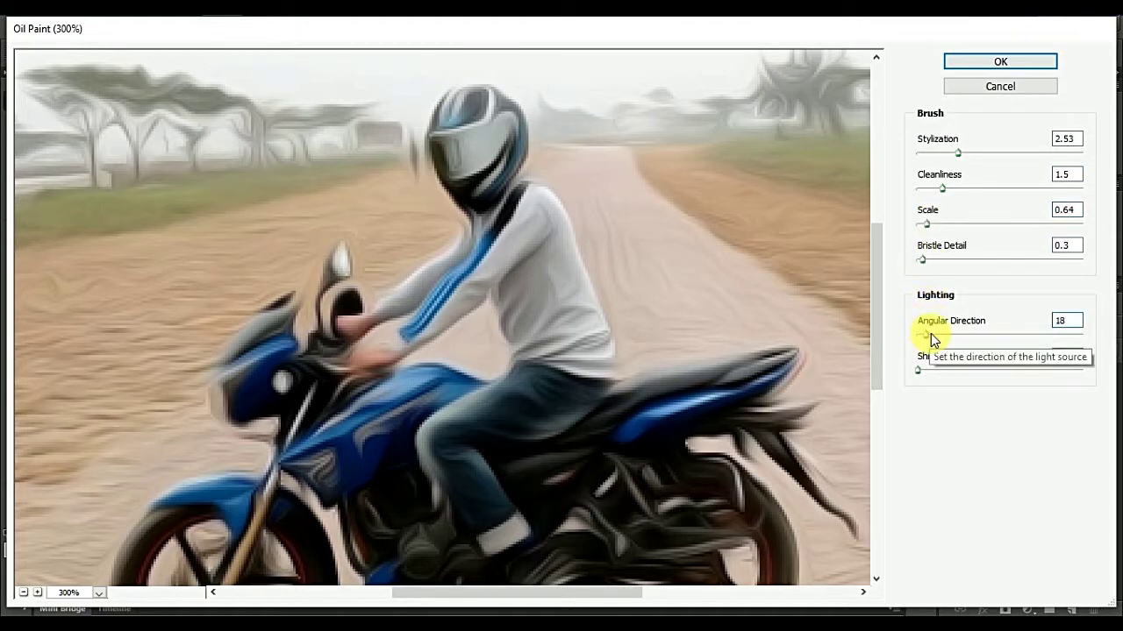
{"action": "left_click_drag", "start_coordinate": [922, 372], "coordinate": [930, 373]}
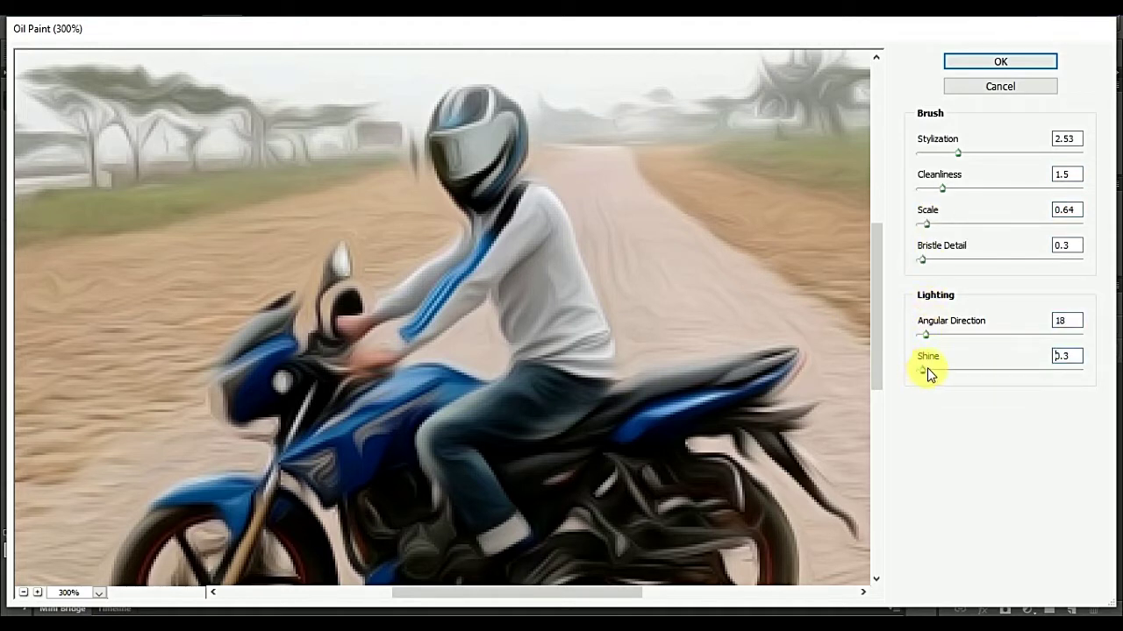
{"action": "left_click_drag", "start_coordinate": [929, 374], "coordinate": [909, 374]}
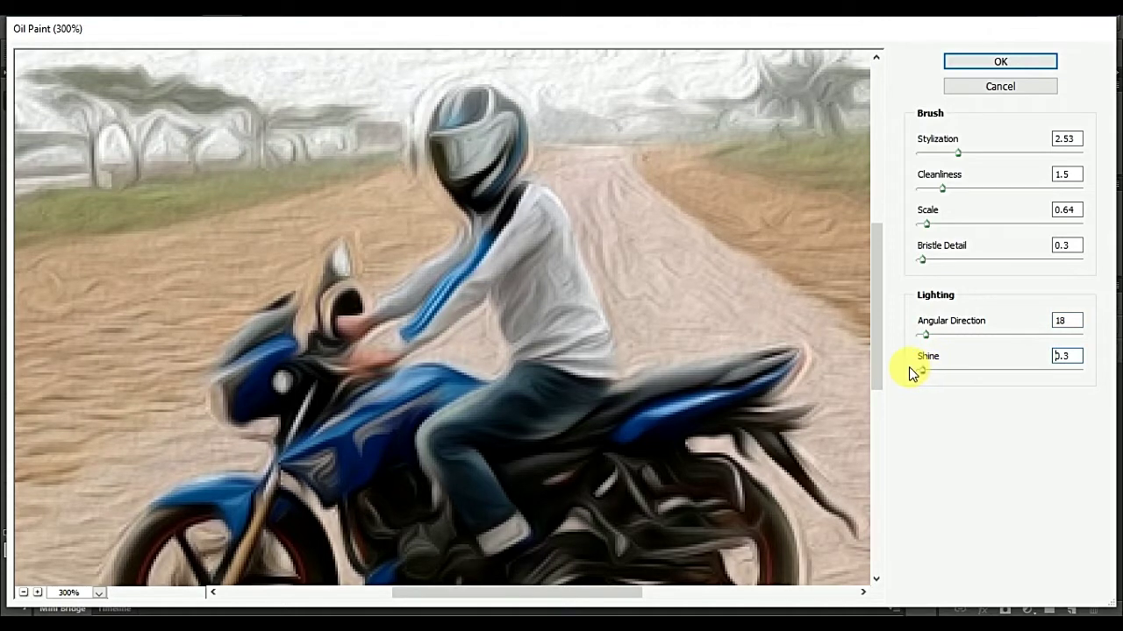
{"action": "left_click", "coordinate": [1000, 61]}
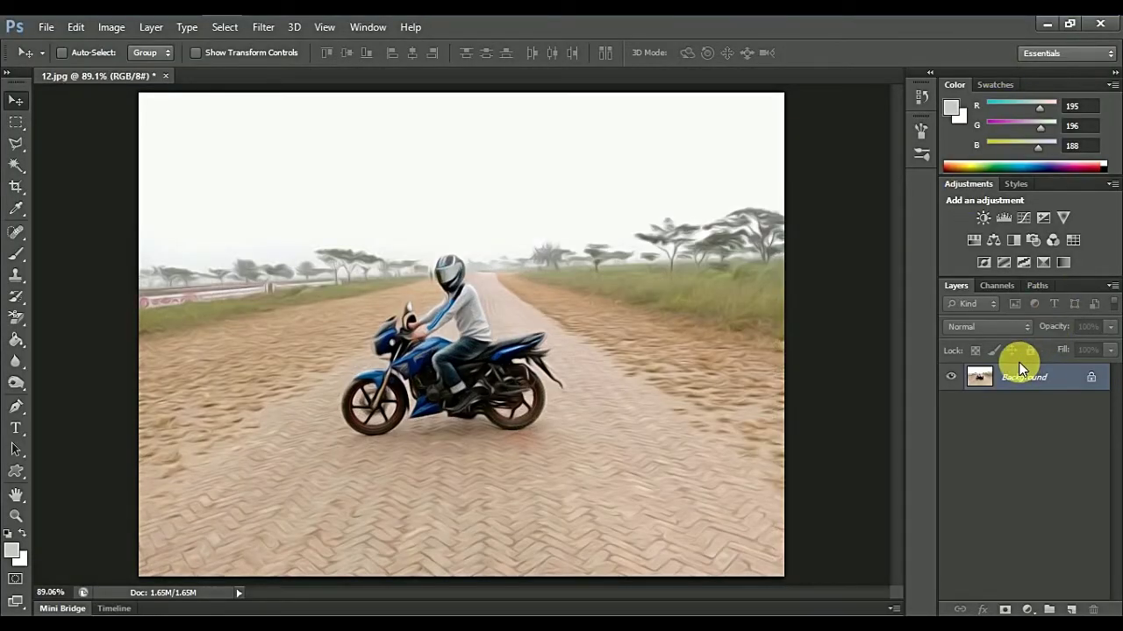
Apply Filter Gallery Glowing Edges with Edge Width 1, Edge Brightness 12, Smoothness 2
{"action": "mouse_move", "coordinate": [1020, 369]}
{"action": "left_mouse_down"}
{"action": "mouse_move", "coordinate": [1036, 389]}
{"action": "mouse_move", "coordinate": [283, 39]}
{"action": "left_mouse_up"}
{"action": "left_click", "coordinate": [266, 28]}
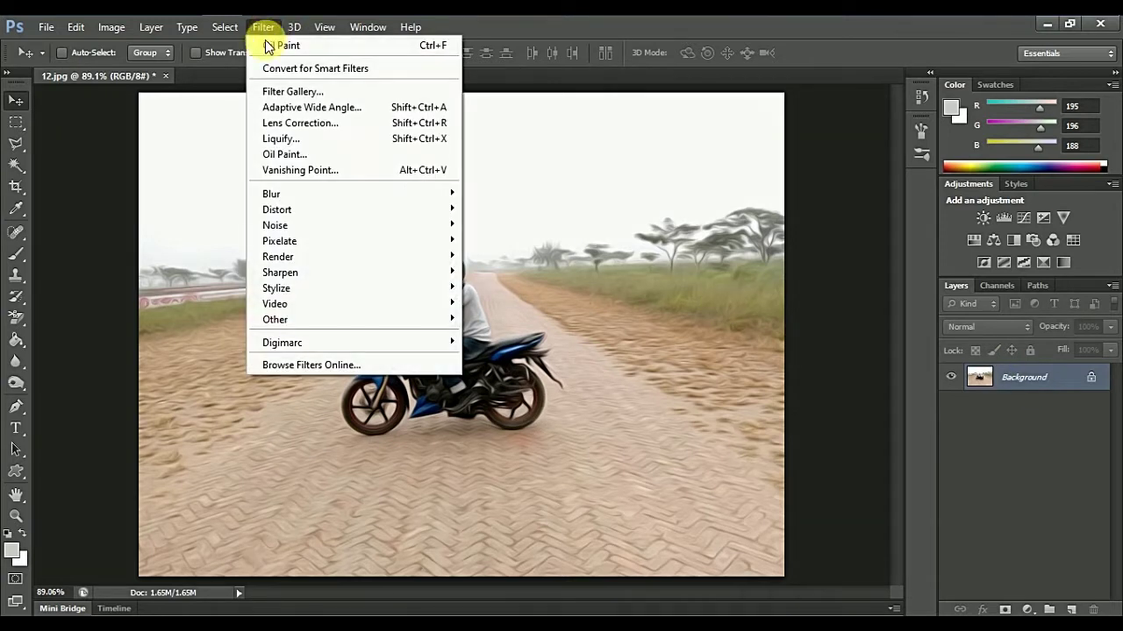
{"action": "left_click", "coordinate": [347, 92]}
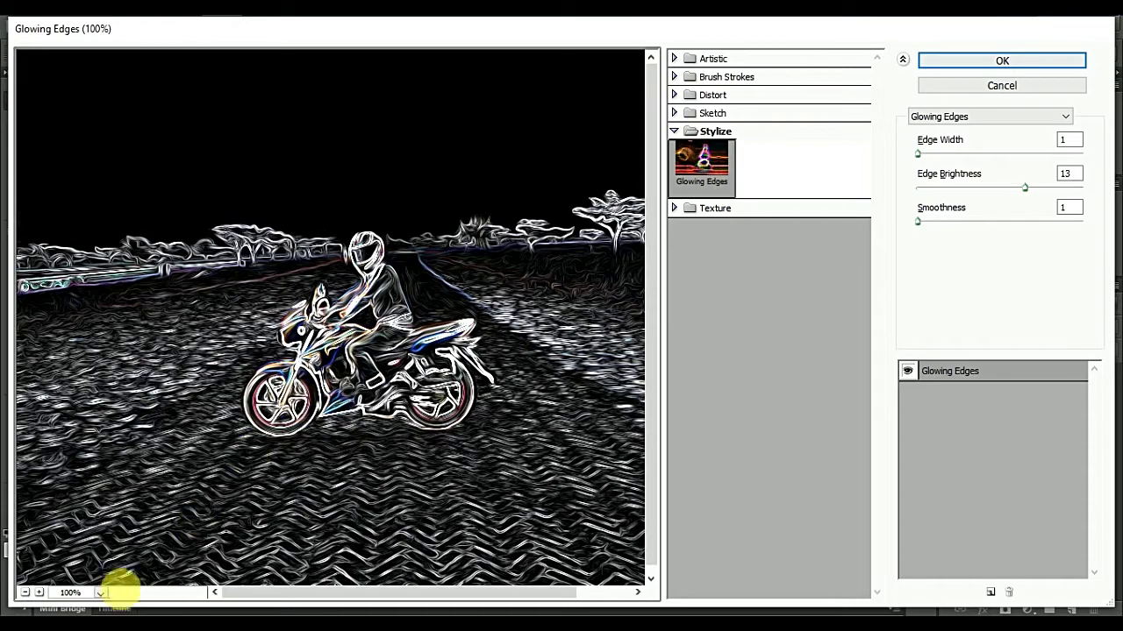
{"action": "left_click", "coordinate": [101, 593]}
{"action": "left_click", "coordinate": [229, 433]}
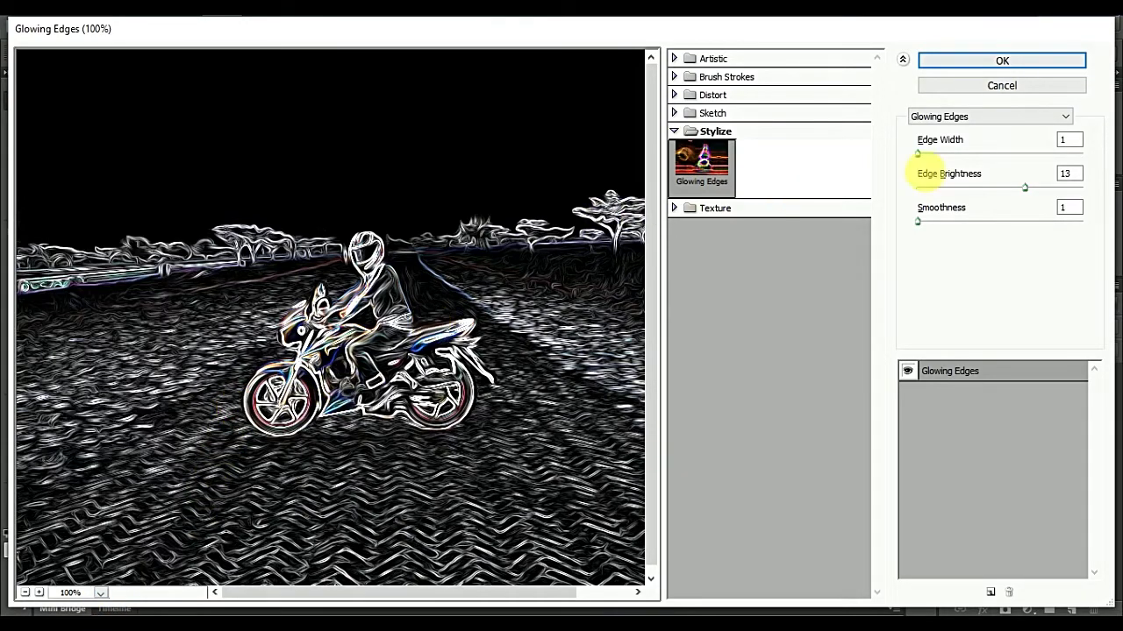
{"action": "mouse_move", "coordinate": [918, 152]}
{"action": "left_mouse_down"}
{"action": "mouse_move", "coordinate": [934, 154]}
{"action": "mouse_move", "coordinate": [917, 154]}
{"action": "left_mouse_up"}
{"action": "left_click_drag", "start_coordinate": [1023, 189], "coordinate": [1012, 189]}
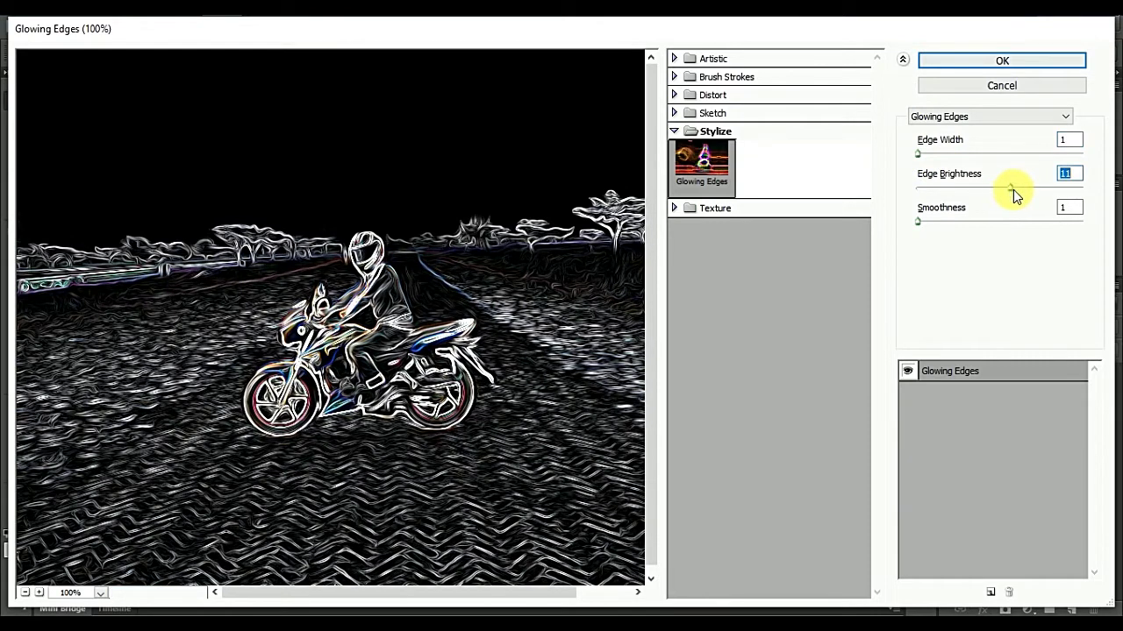
{"action": "left_click_drag", "start_coordinate": [920, 221], "coordinate": [928, 224]}
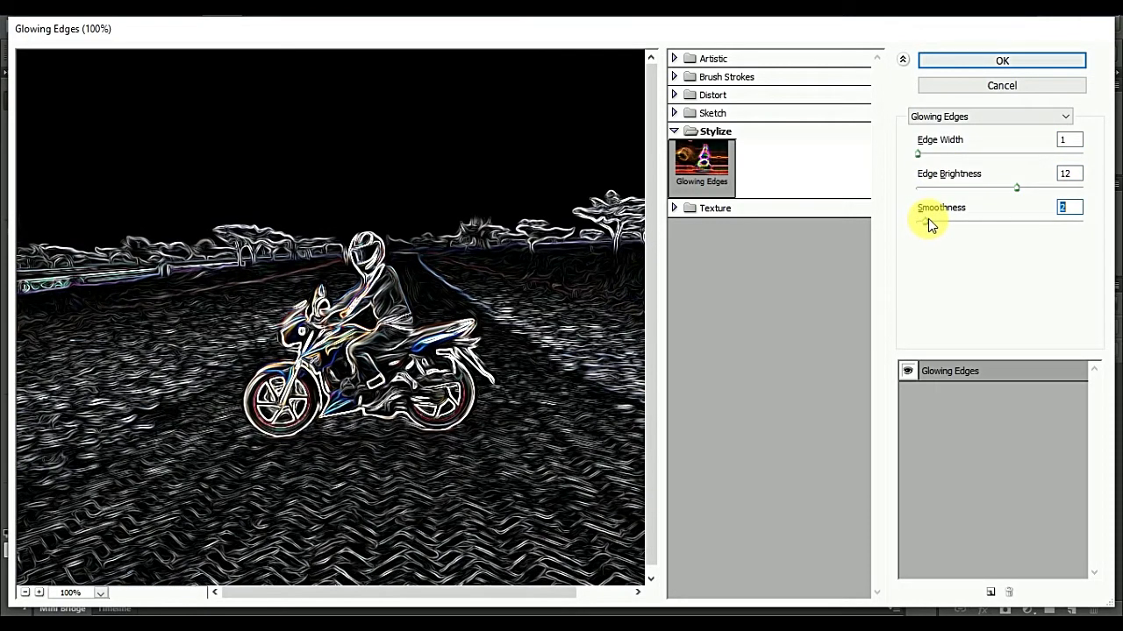
{"action": "left_click", "coordinate": [962, 61]}
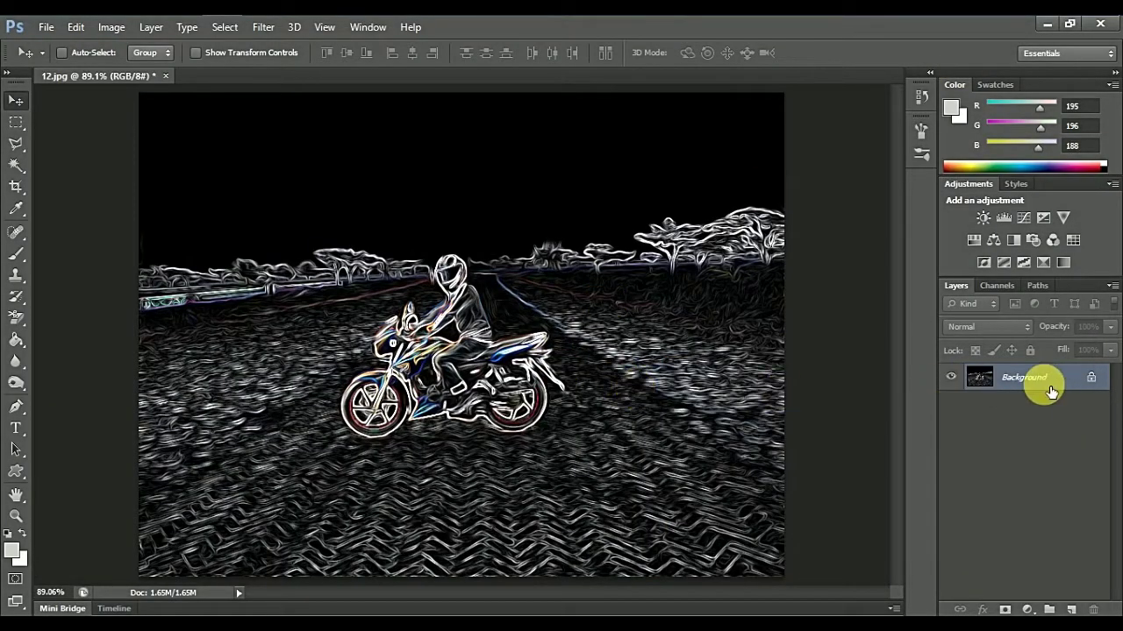
Add a new layer and select a wide rectangular band across the image
{"action": "left_click", "coordinate": [1071, 608]}
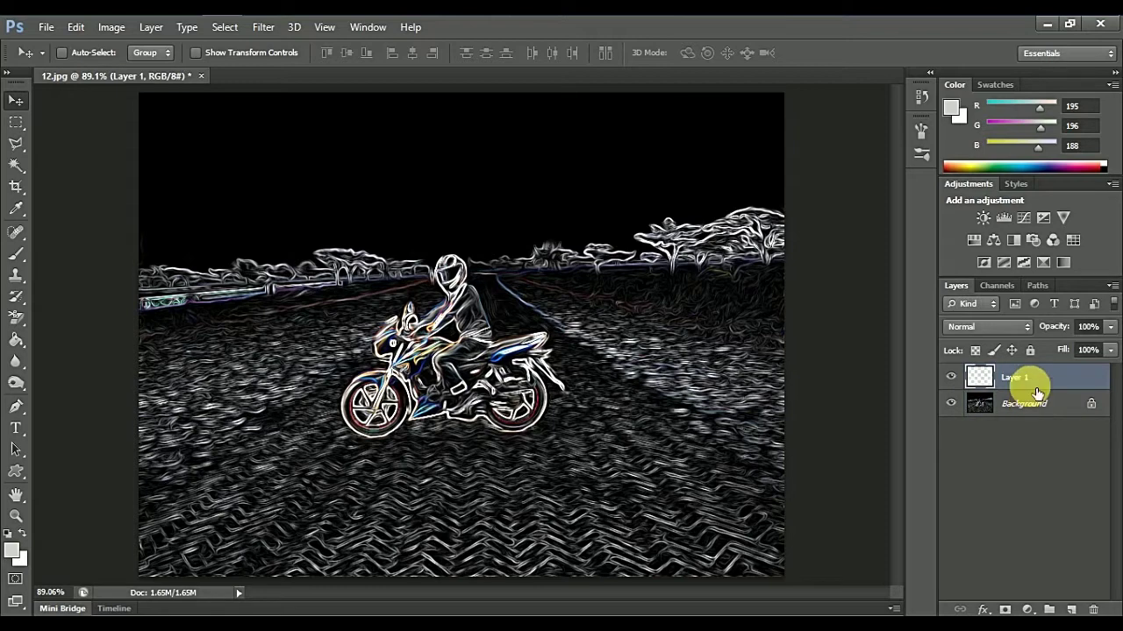
{"action": "left_click", "coordinate": [16, 122]}
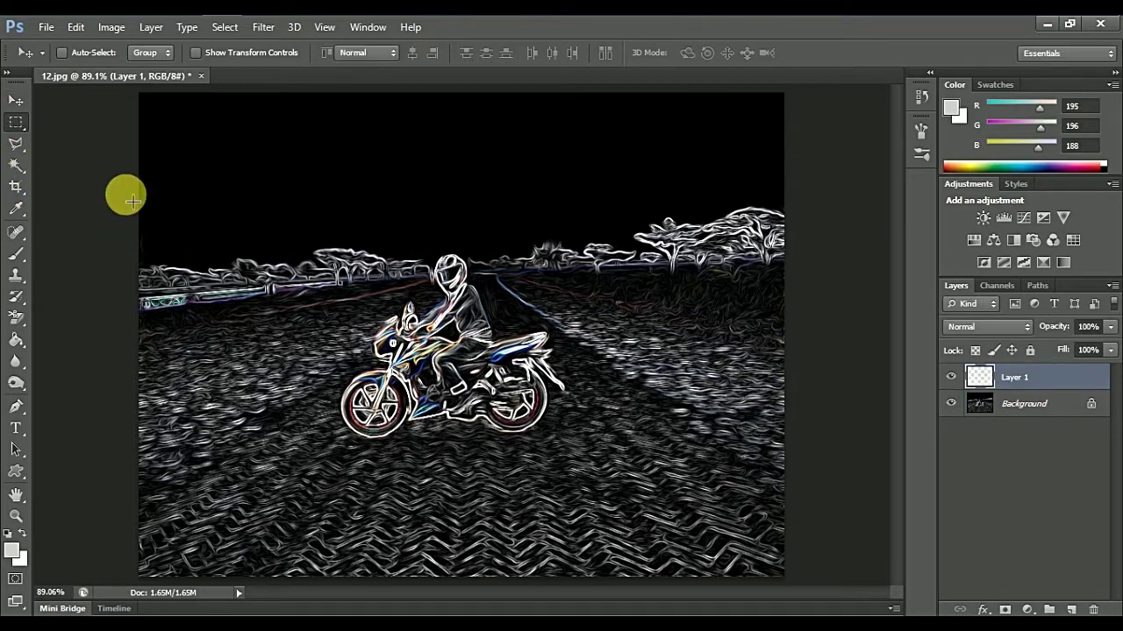
{"action": "mouse_move", "coordinate": [140, 152]}
{"action": "left_mouse_down"}
{"action": "mouse_move", "coordinate": [291, 275]}
{"action": "mouse_move", "coordinate": [811, 530]}
{"action": "mouse_move", "coordinate": [792, 509]}
{"action": "left_mouse_up"}
{"action": "left_click", "coordinate": [515, 329]}
{"action": "key", "text": "ctrl+shift+d"}
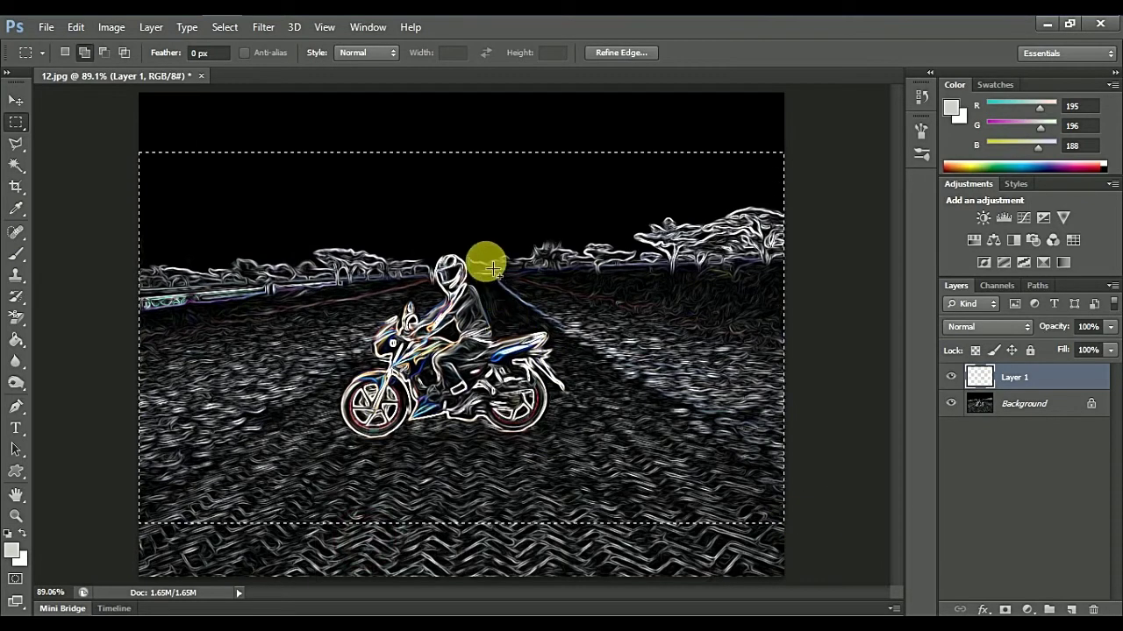
Feather the rectangular selection by 160 pixels
{"action": "right_click", "coordinate": [486, 261]}
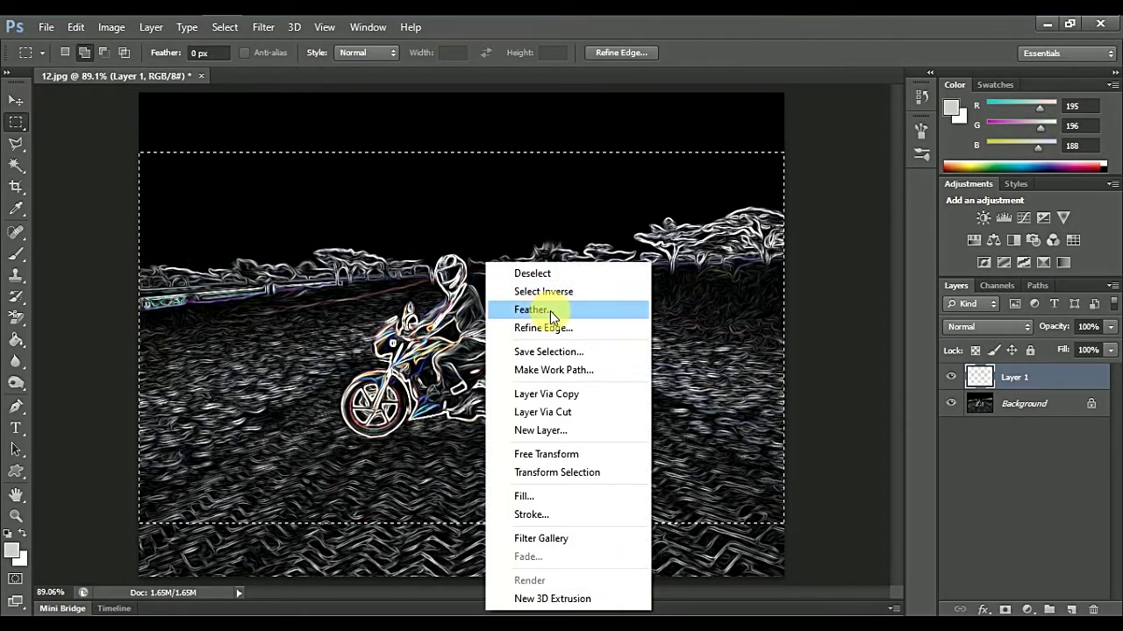
{"action": "left_click", "coordinate": [551, 312]}
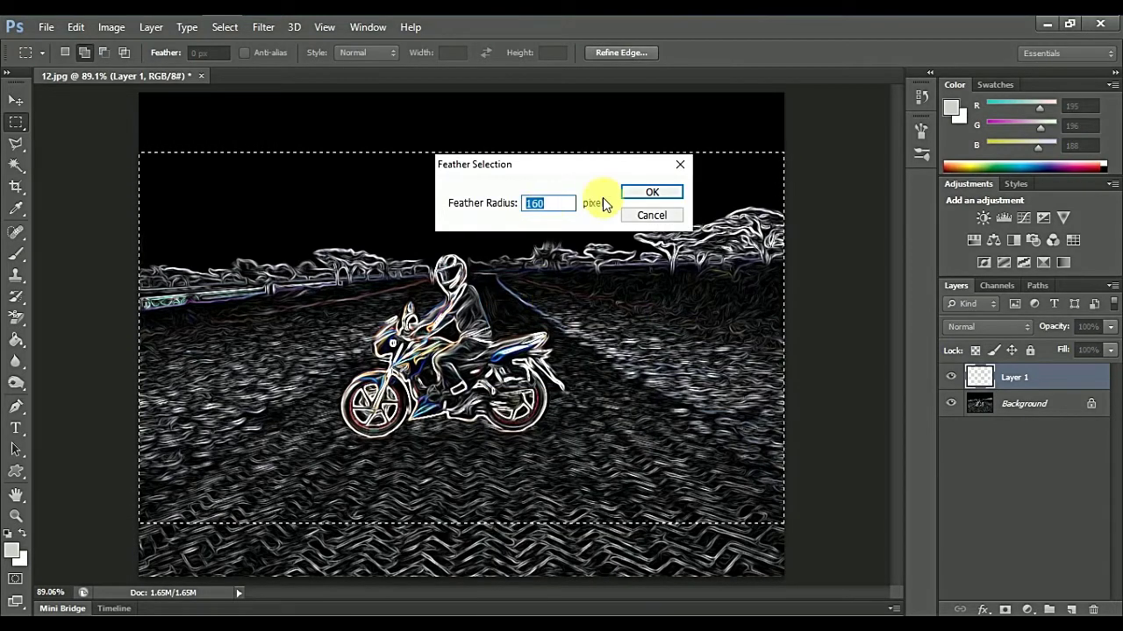
{"action": "type", "text": "160"}
{"action": "left_click", "coordinate": [635, 195]}
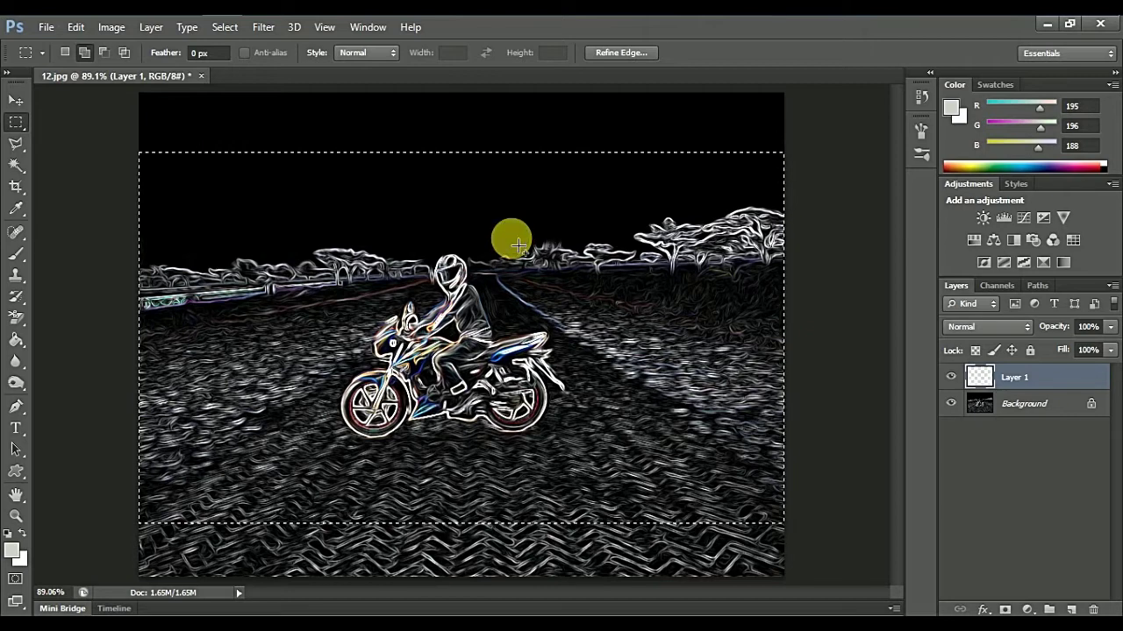
Invert the selection to the top and bottom strips and feather it 160 px
{"action": "right_click", "coordinate": [512, 239]}
{"action": "left_click", "coordinate": [563, 261]}
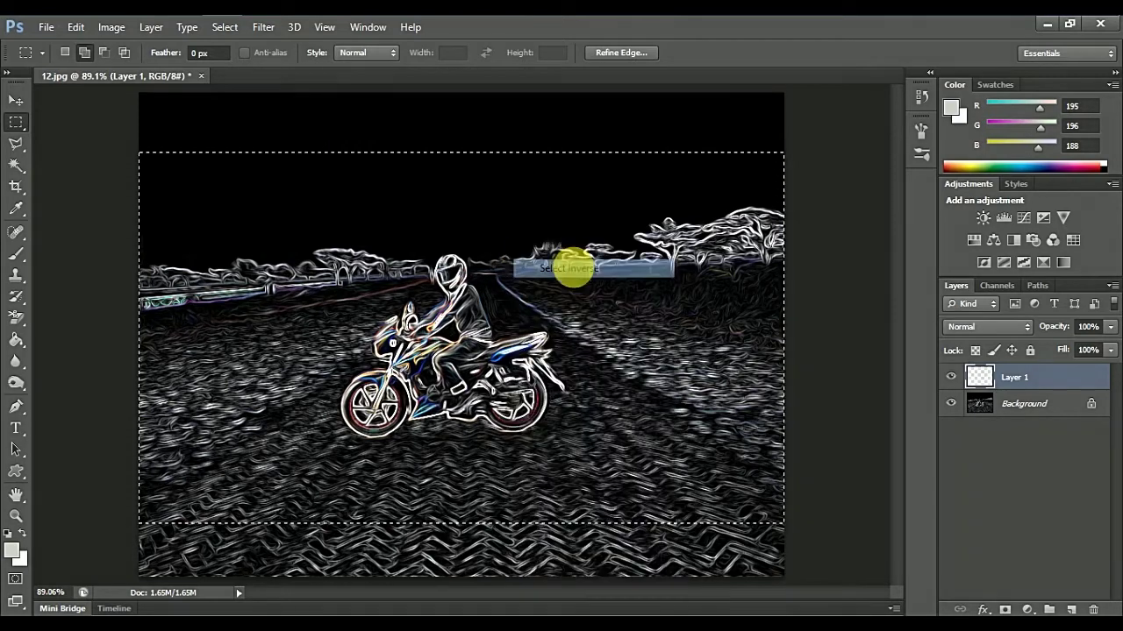
{"action": "right_click", "coordinate": [482, 245]}
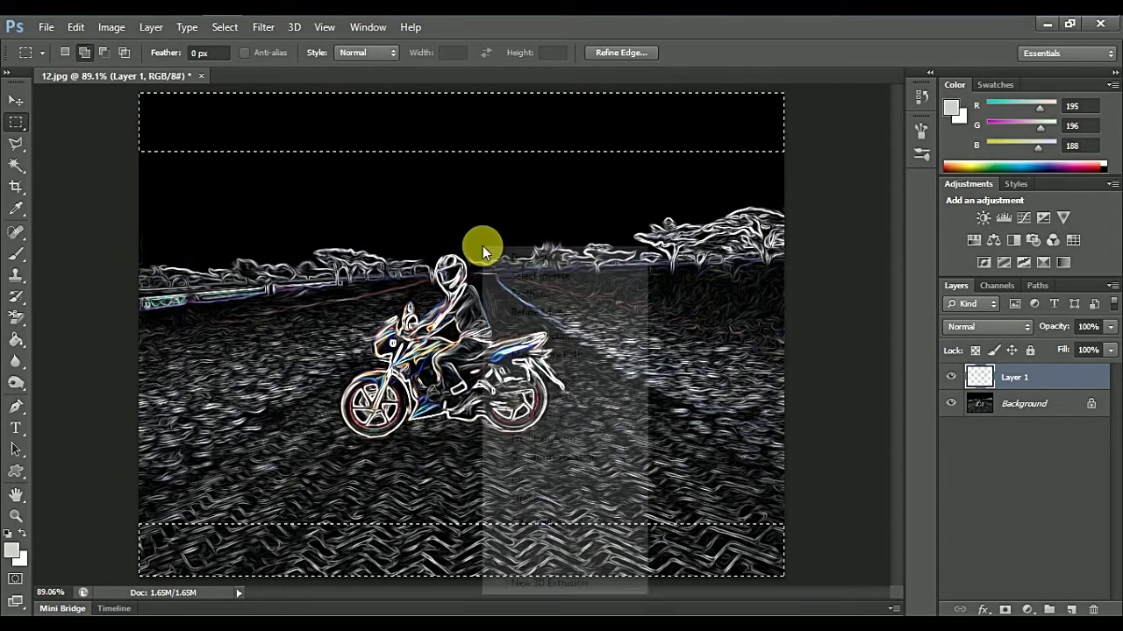
{"action": "left_click", "coordinate": [531, 294]}
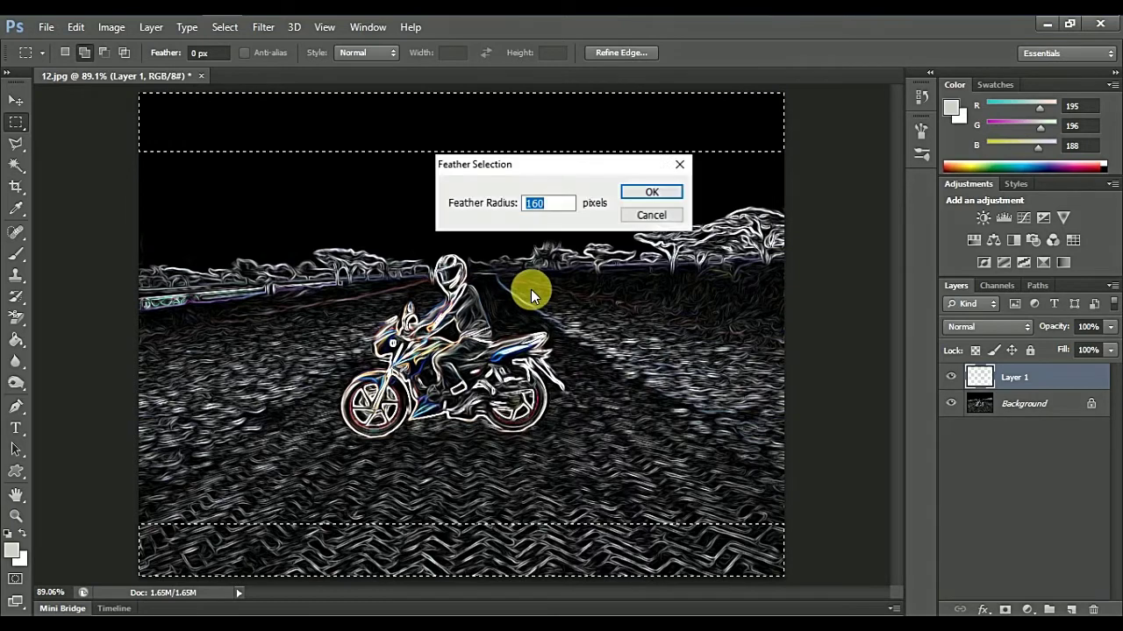
{"action": "left_click", "coordinate": [636, 191]}
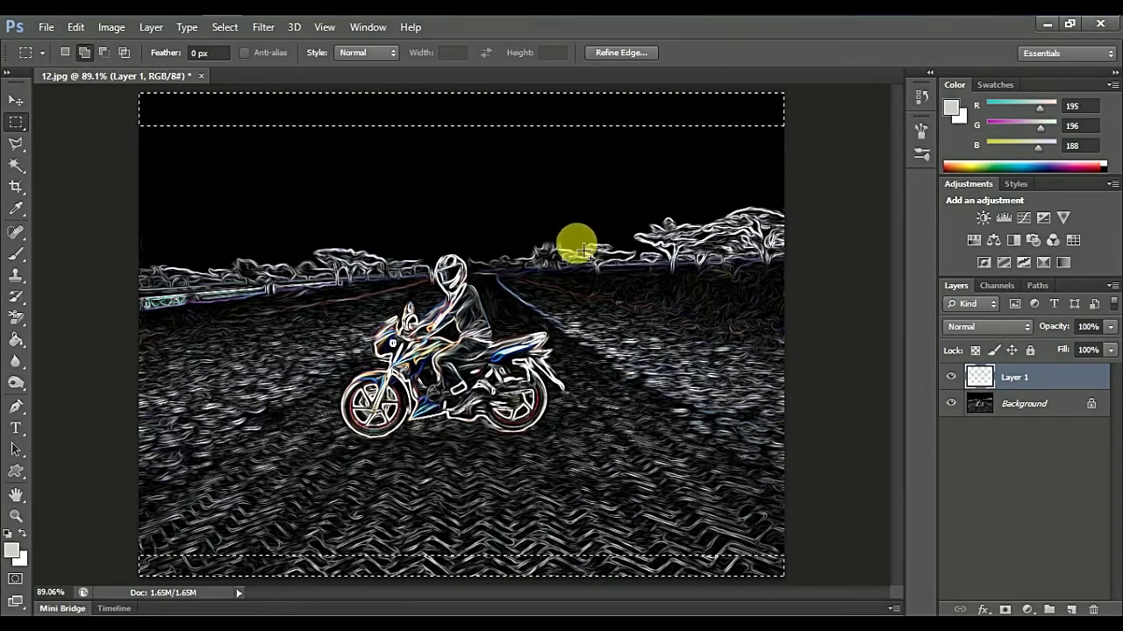
Fill Layer 1's feathered selection with bright green (R84 G255 B0)
{"action": "left_click", "coordinate": [17, 551]}
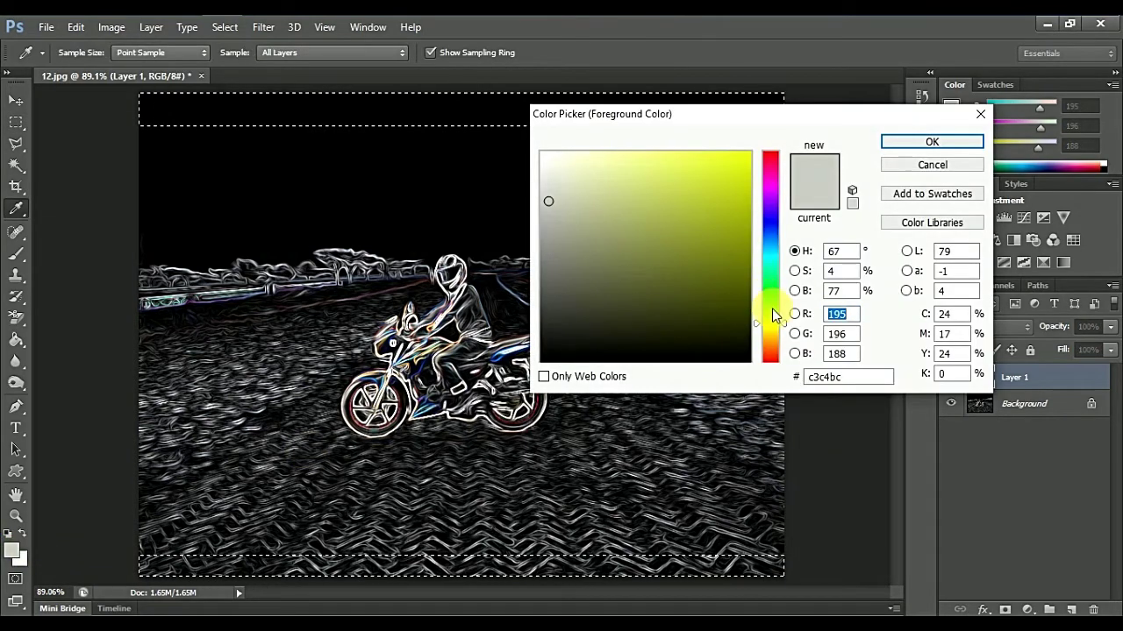
{"action": "left_click", "coordinate": [750, 153]}
{"action": "left_click", "coordinate": [922, 139]}
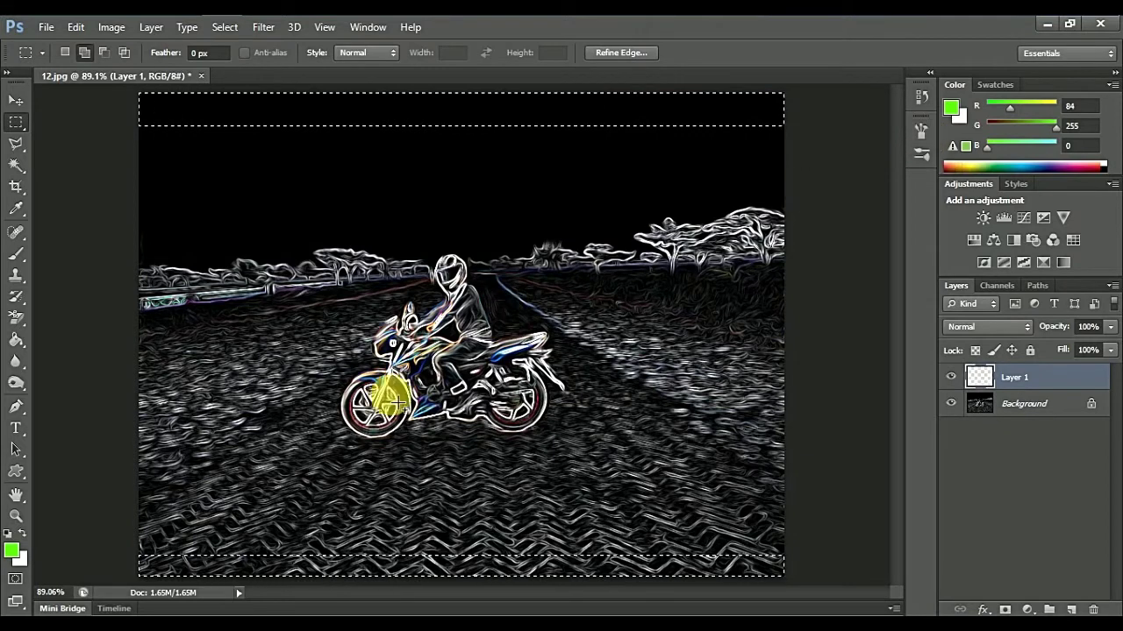
{"action": "left_click", "coordinate": [15, 341]}
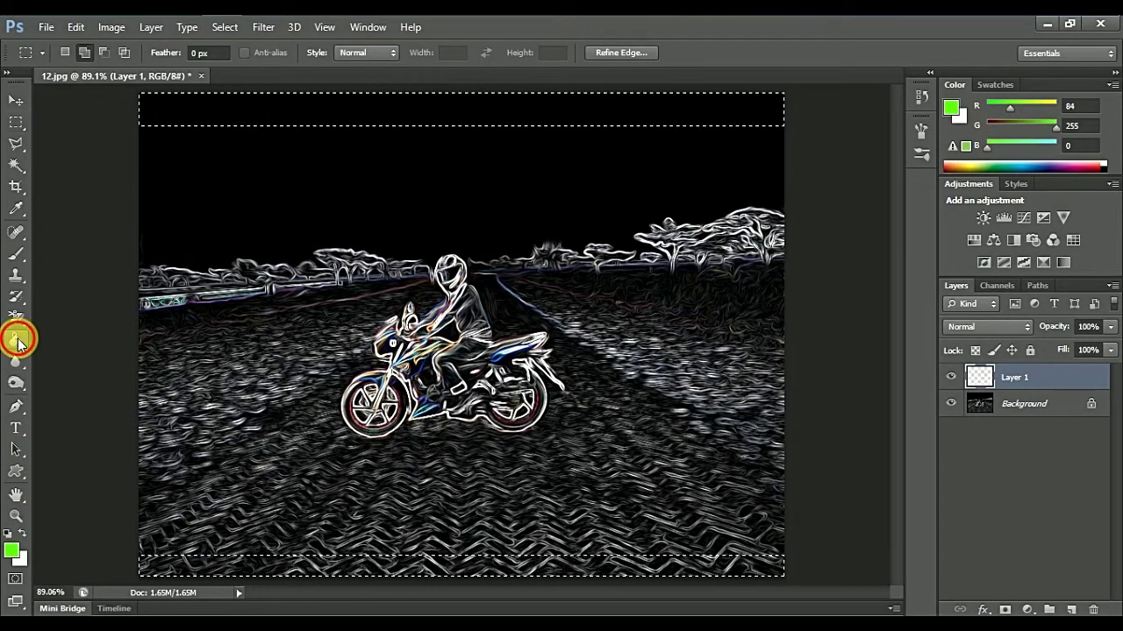
{"action": "left_click", "coordinate": [278, 254]}
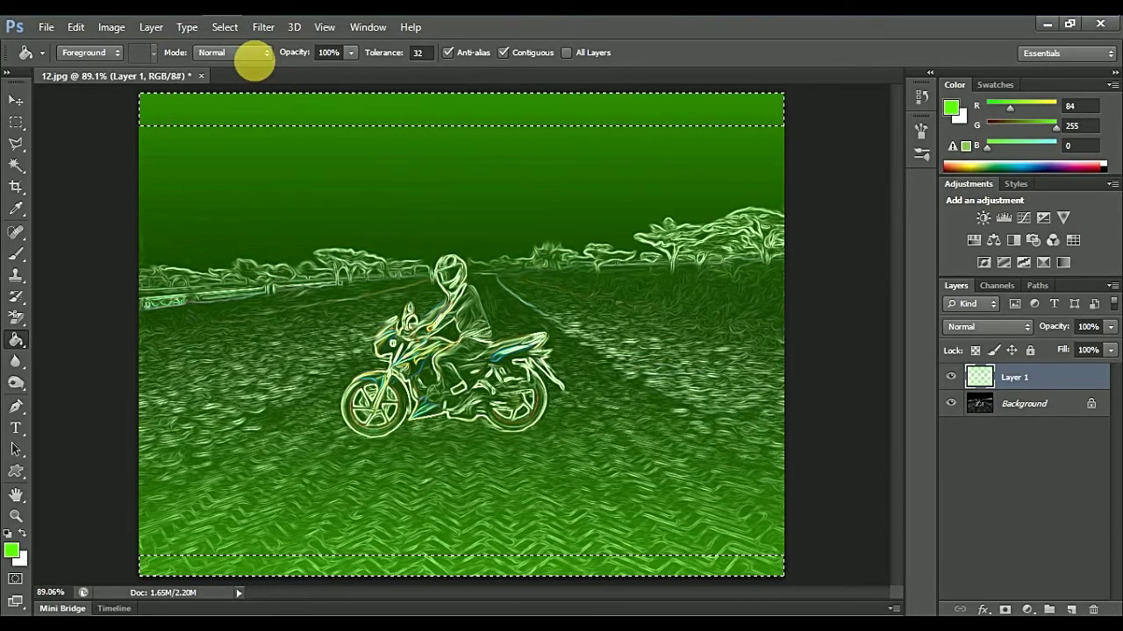
Deselect everything so no selection remains
{"action": "left_click", "coordinate": [265, 28]}
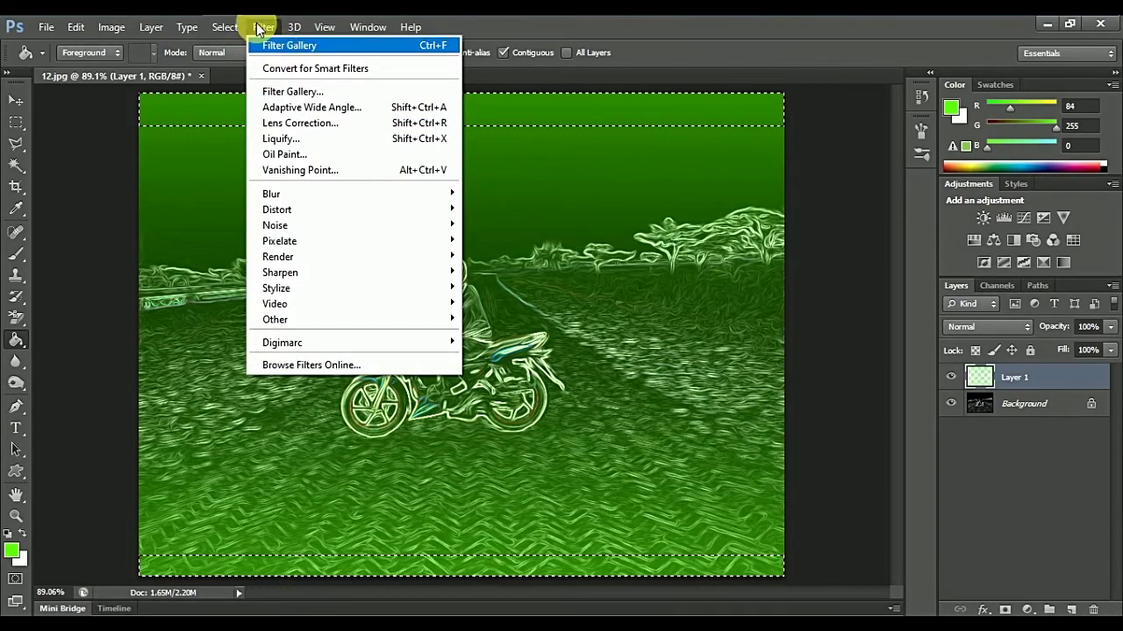
{"action": "left_click", "coordinate": [224, 28]}
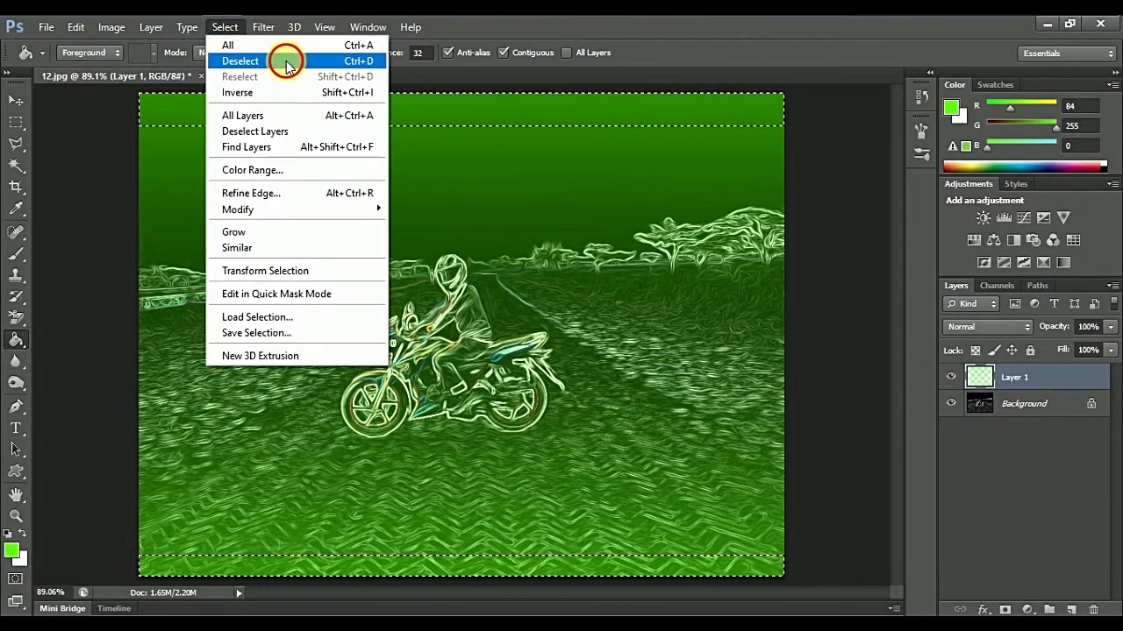
{"action": "left_click", "coordinate": [271, 63]}
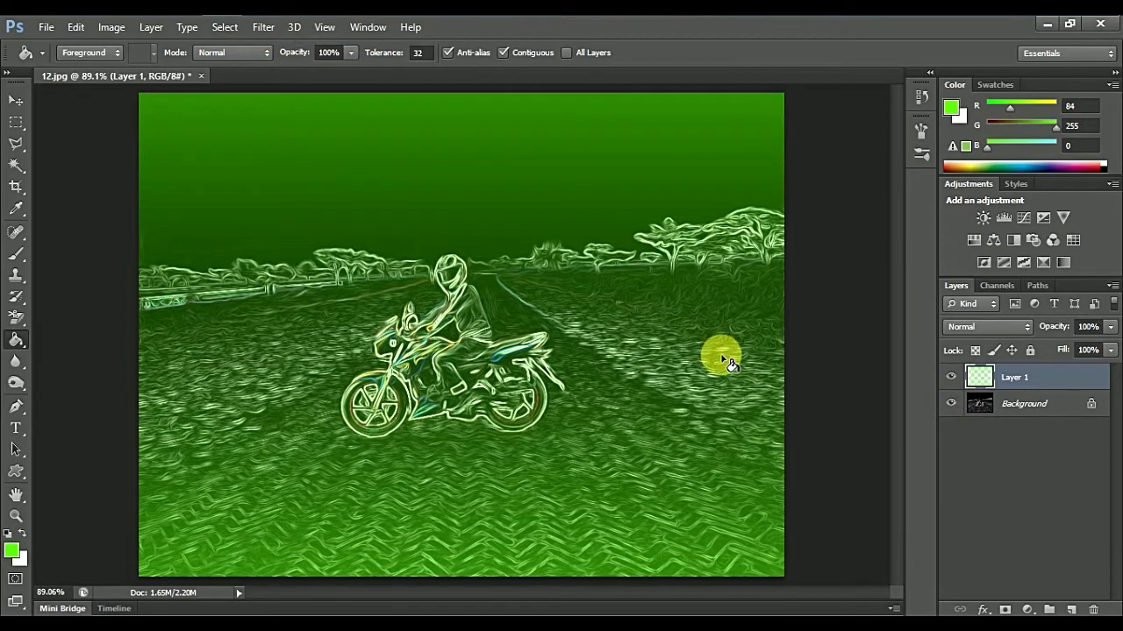
Add a Hue/Saturation layer clipped to Layer 1 with Hue +129, turning the green blue
{"action": "left_click", "coordinate": [1033, 610]}
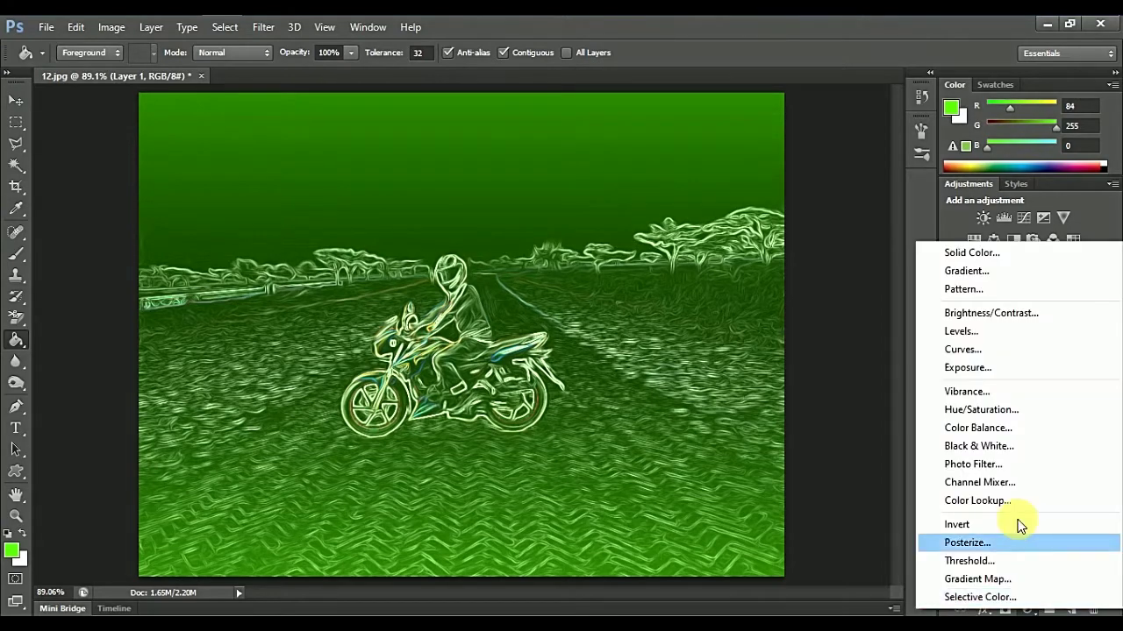
{"action": "left_click", "coordinate": [995, 411]}
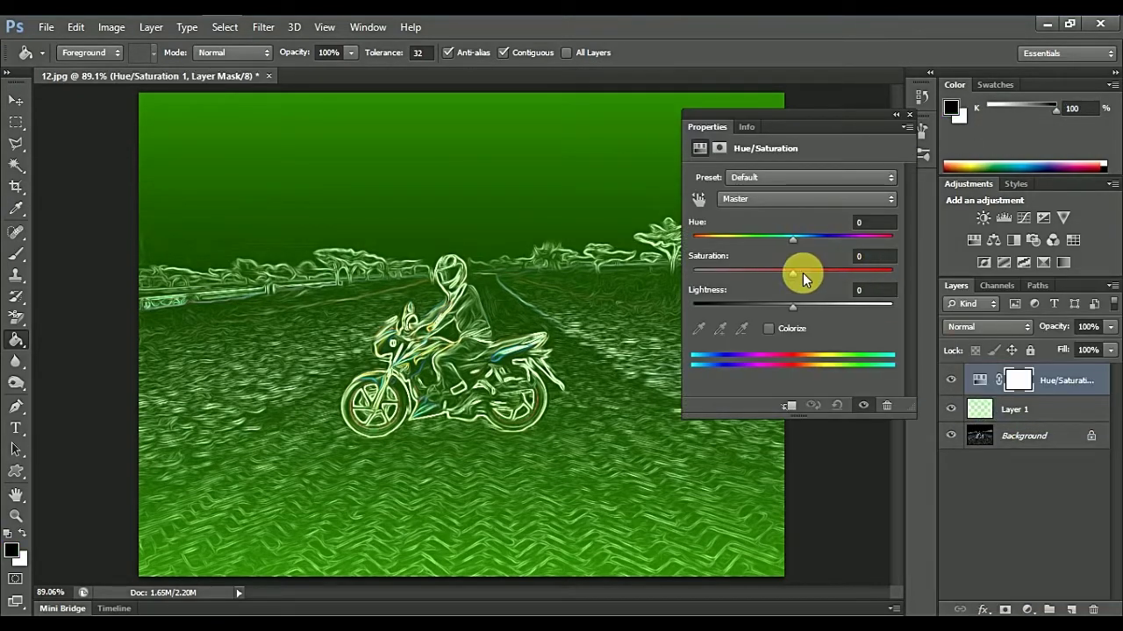
{"action": "left_click", "coordinate": [790, 408]}
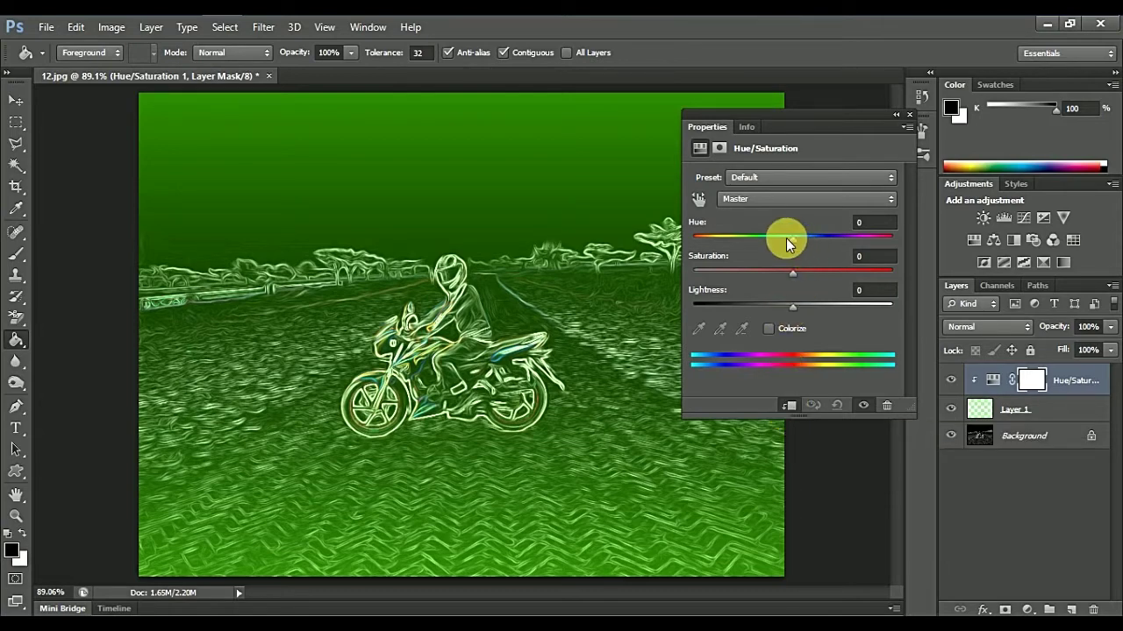
{"action": "left_click_drag", "start_coordinate": [791, 239], "coordinate": [730, 238]}
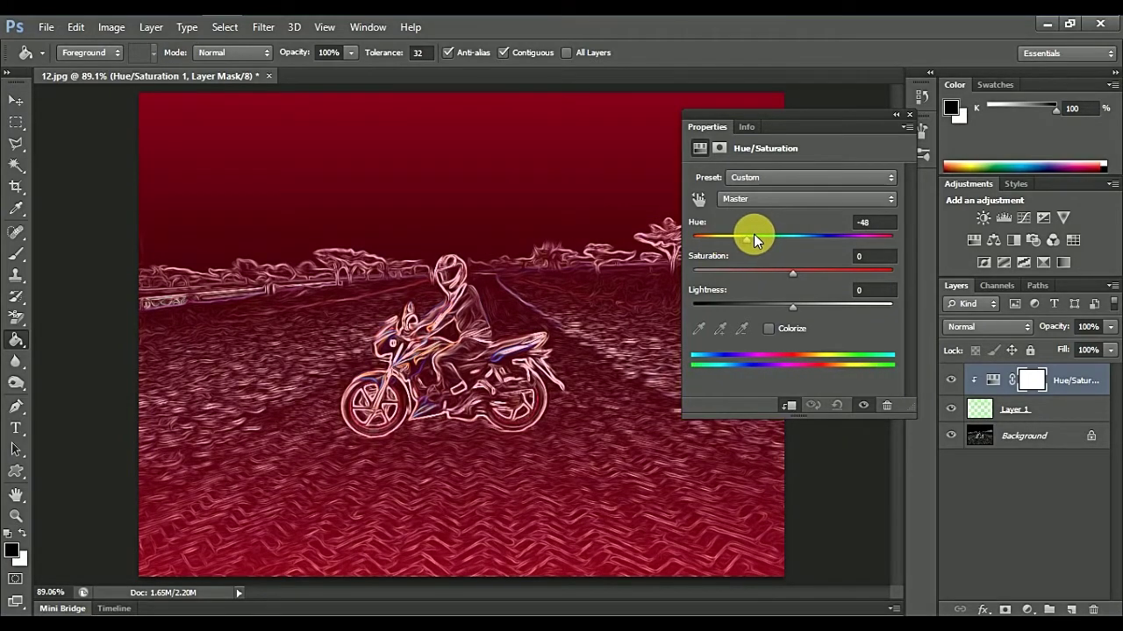
{"action": "left_click_drag", "start_coordinate": [731, 237], "coordinate": [872, 229]}
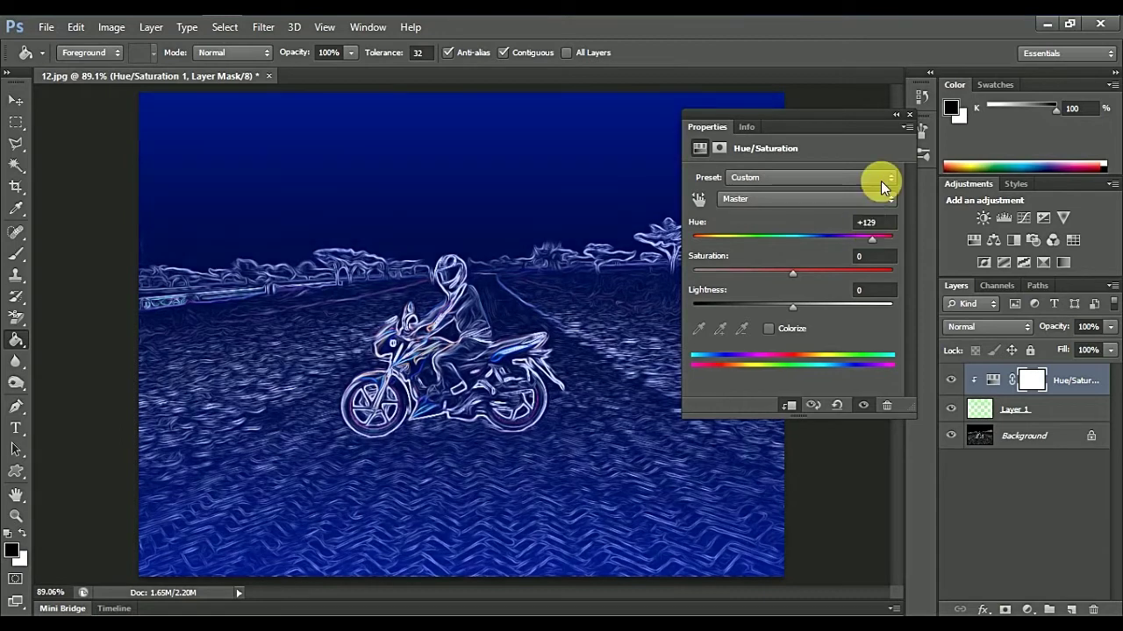
{"action": "left_click", "coordinate": [910, 118]}
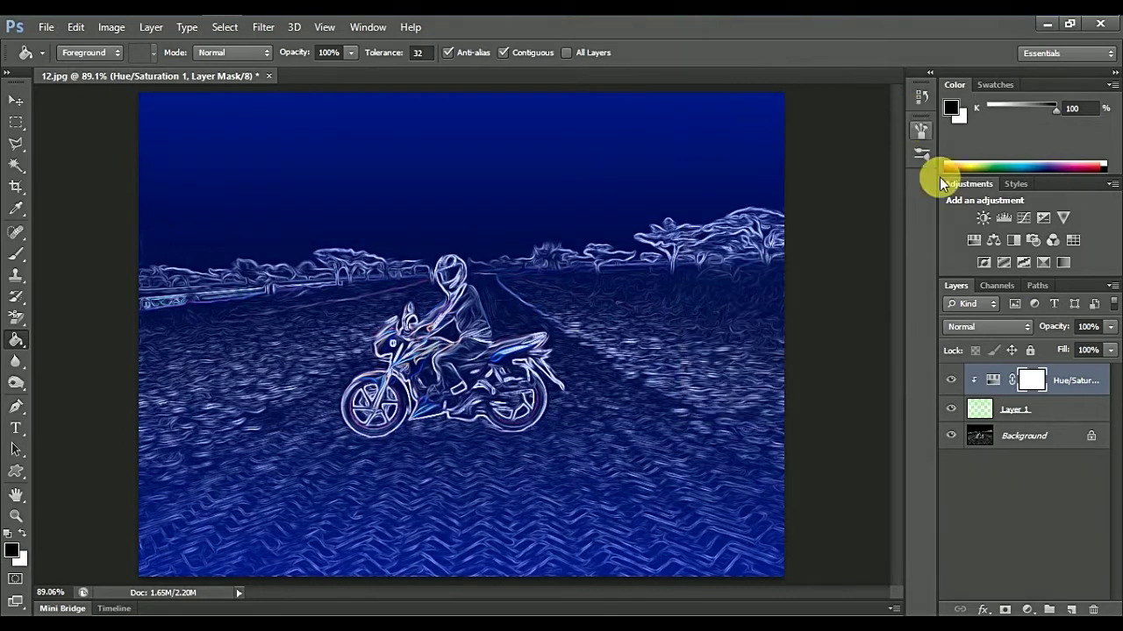
Add a Curves adjustment layer with the RGB curve bowed upward to brighten the image
{"action": "left_click", "coordinate": [1028, 609]}
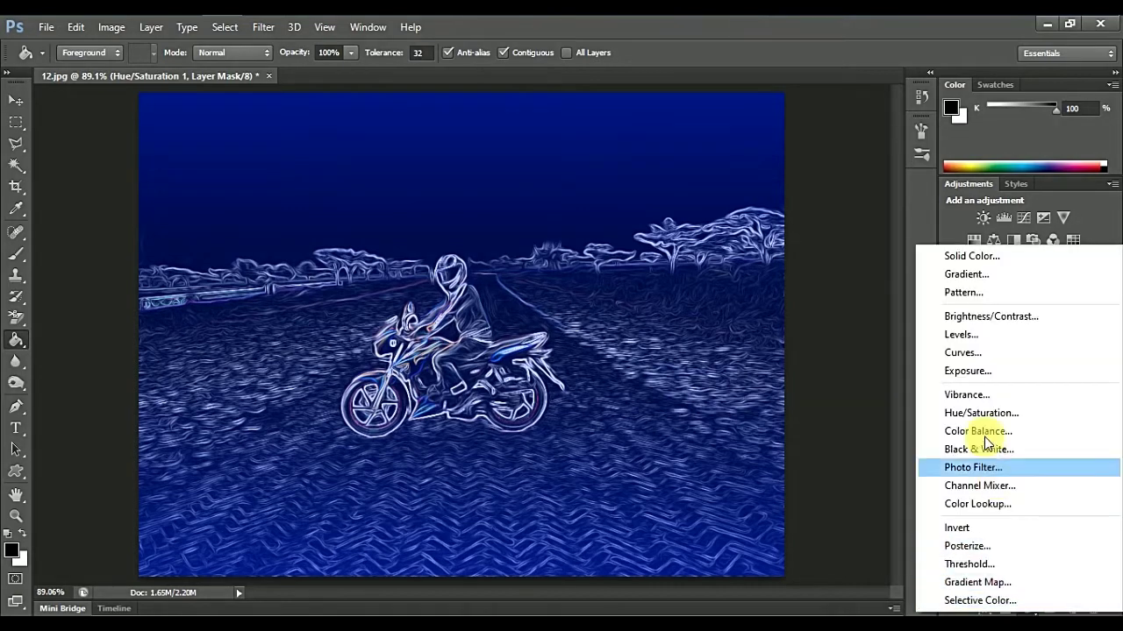
{"action": "left_click", "coordinate": [994, 351]}
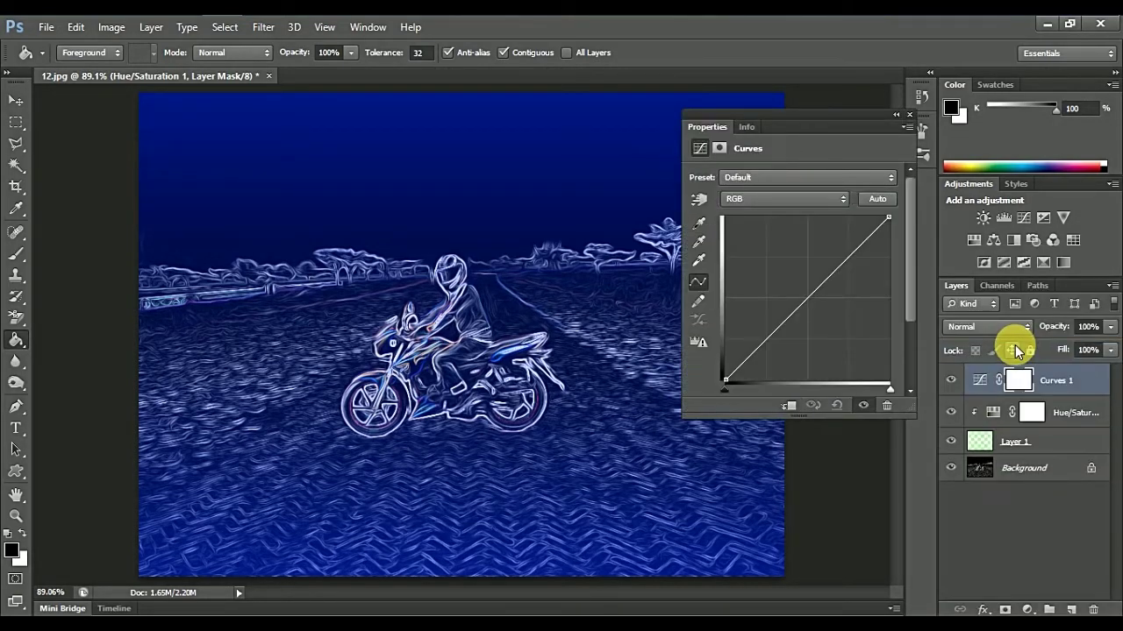
{"action": "left_click_drag", "start_coordinate": [816, 298], "coordinate": [803, 282]}
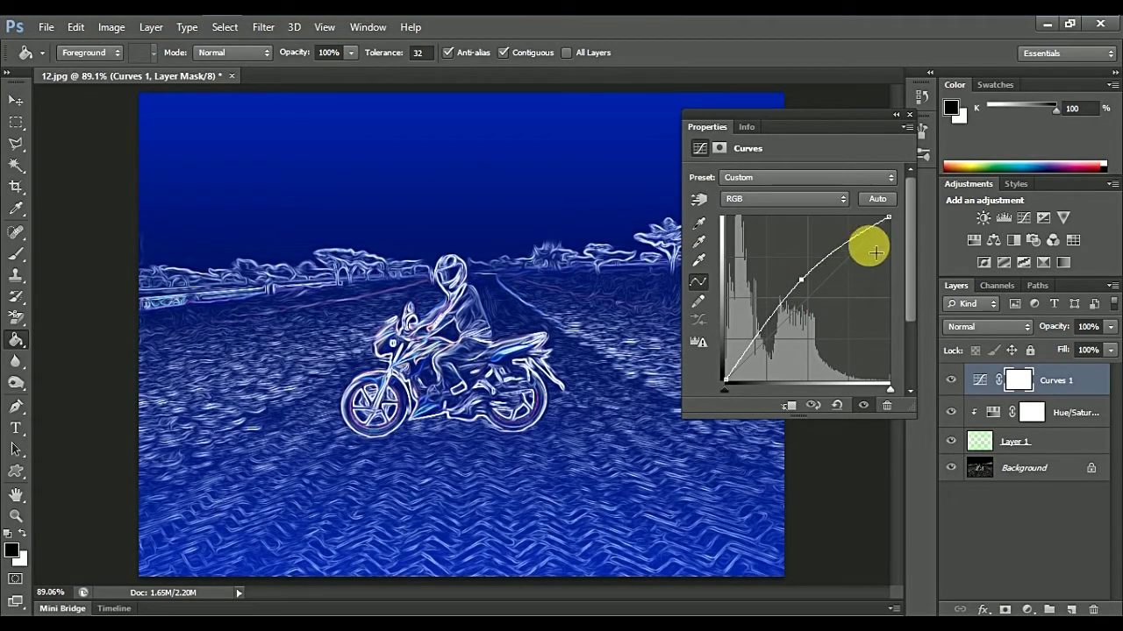
{"action": "left_click", "coordinate": [908, 118]}
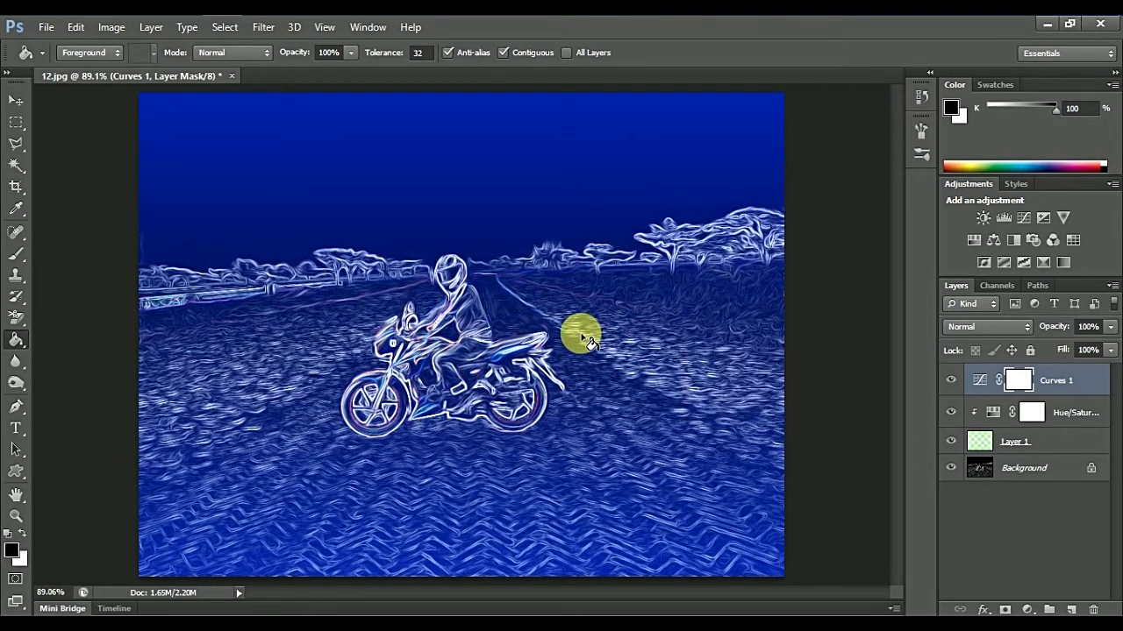
{"action": "left_click", "coordinate": [45, 26]}
Save as maximum-quality JPEG 'Picture Coloring with Glowing edegs' in the Picture coloring & Framing folder
{"action": "left_click", "coordinate": [102, 219]}
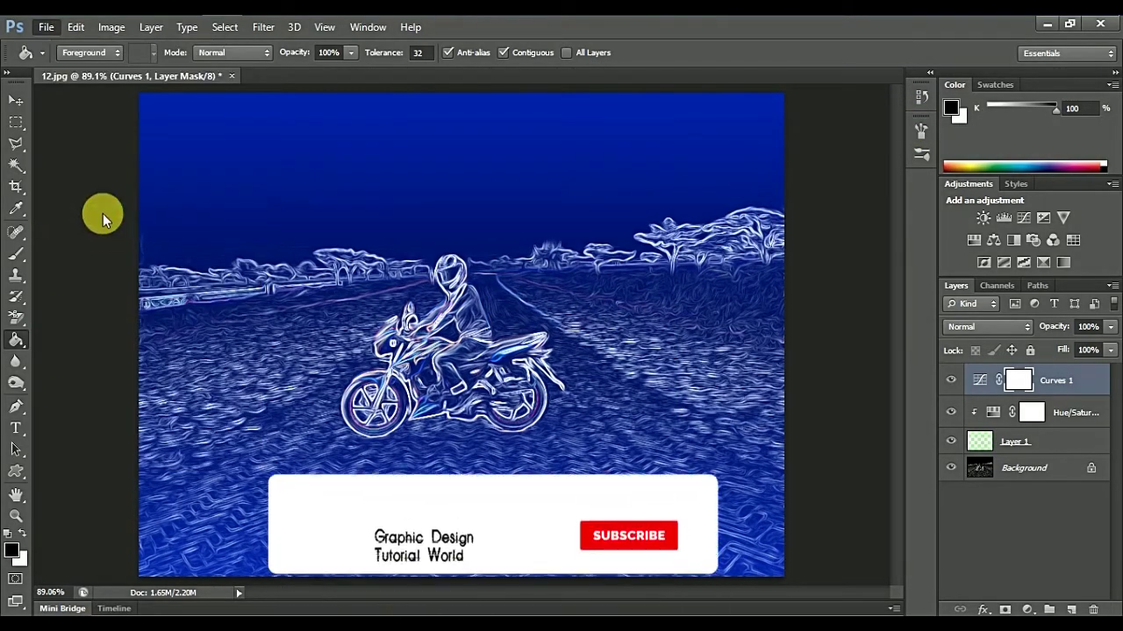
{"action": "left_click", "coordinate": [597, 361]}
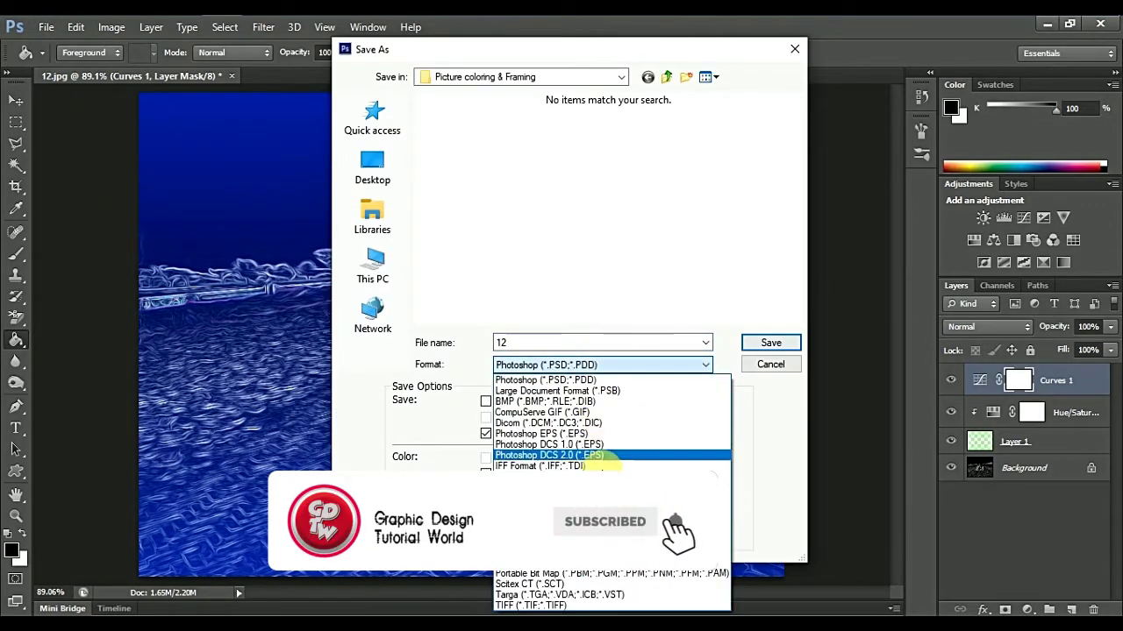
{"action": "left_click", "coordinate": [653, 459]}
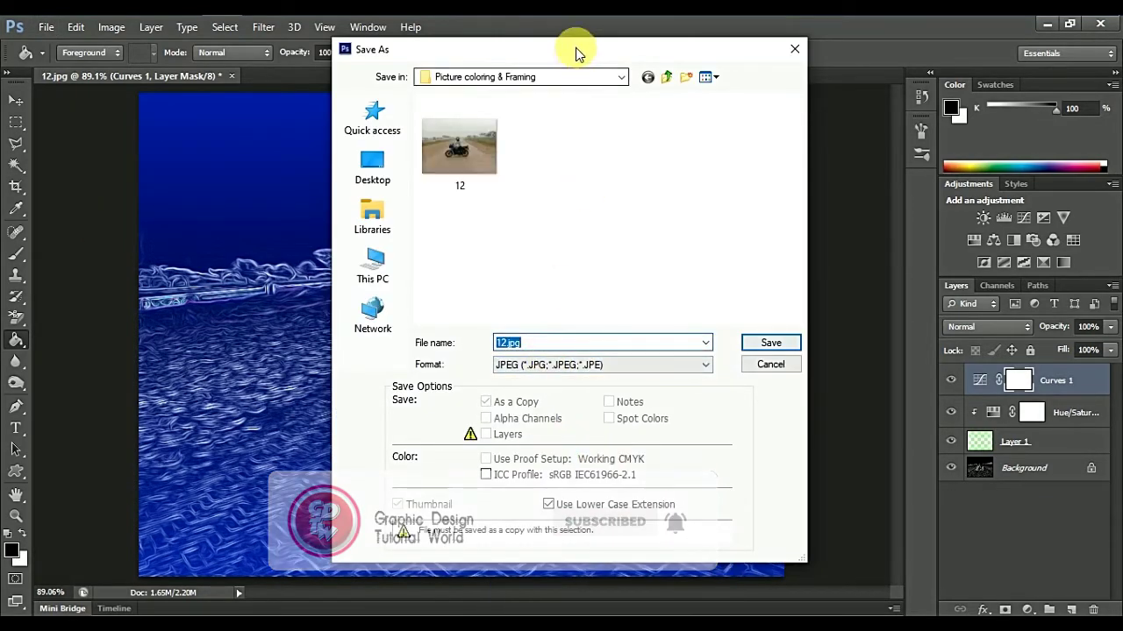
{"action": "left_click_drag", "start_coordinate": [575, 47], "coordinate": [761, 51]}
{"action": "type", "text": "Picture Coloring with Glo"}
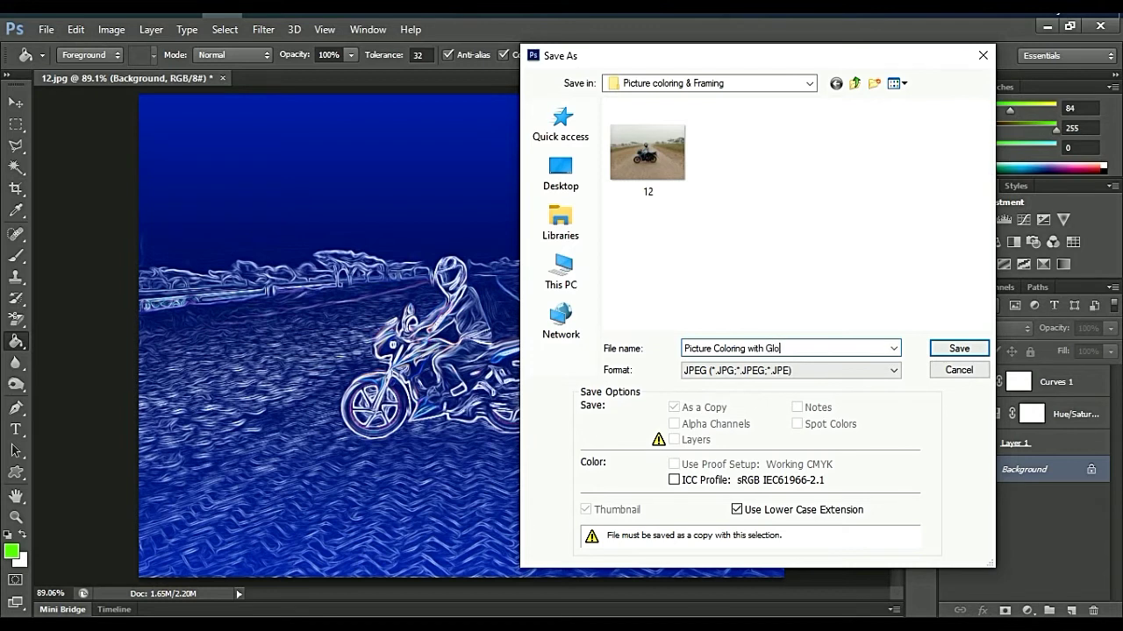
{"action": "type", "text": "wing e"}
{"action": "type", "text": "degs"}
{"action": "left_click", "coordinate": [940, 351]}
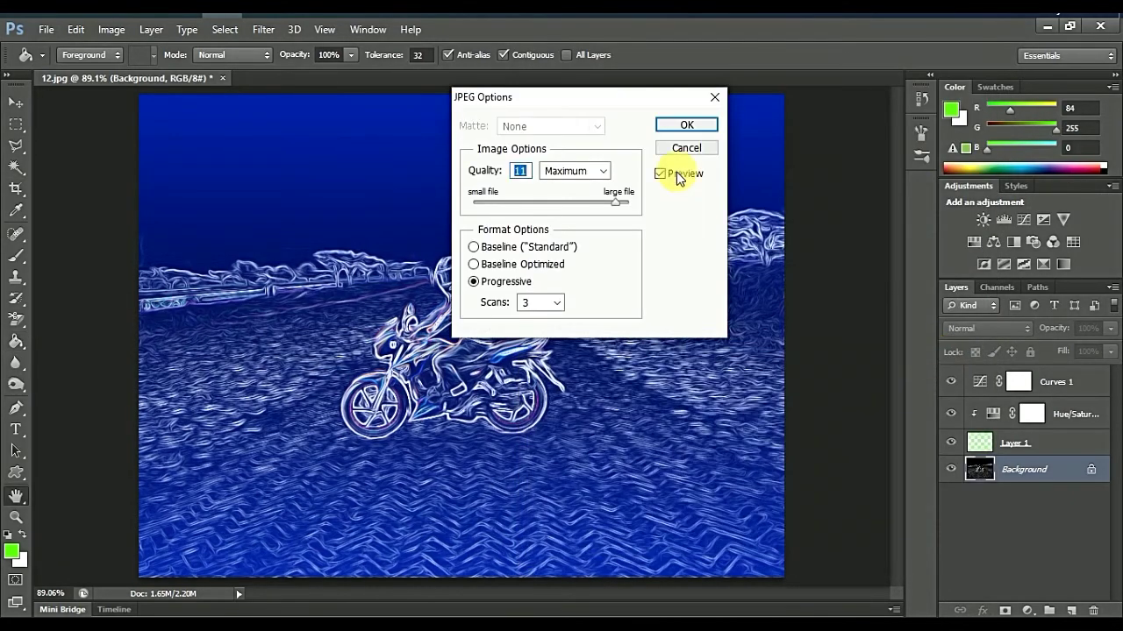
{"action": "left_click", "coordinate": [680, 127]}
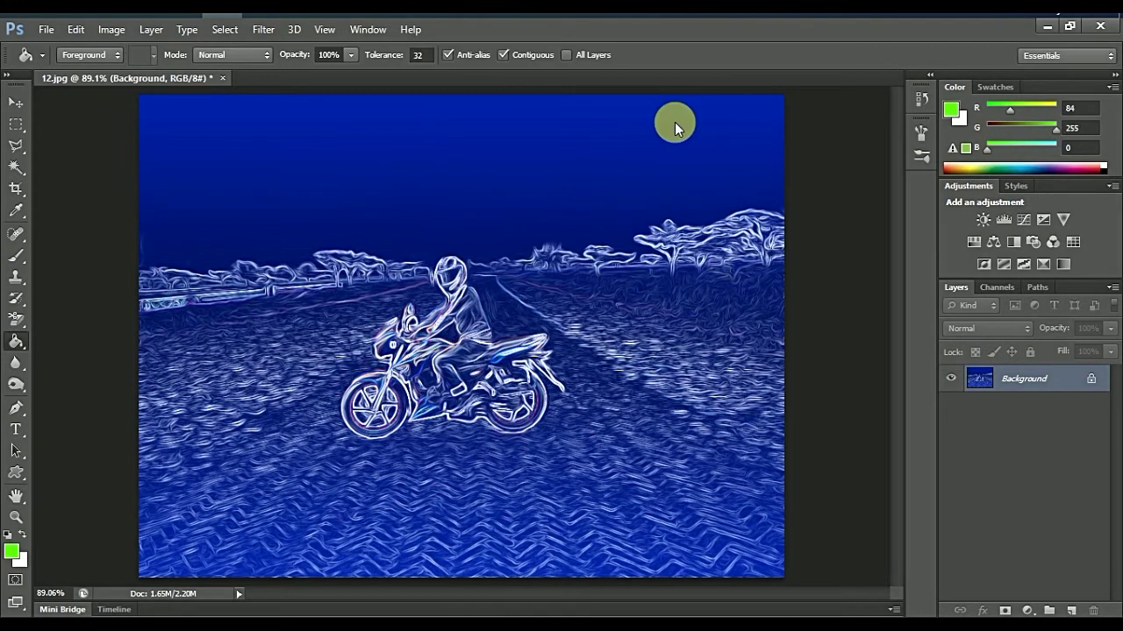